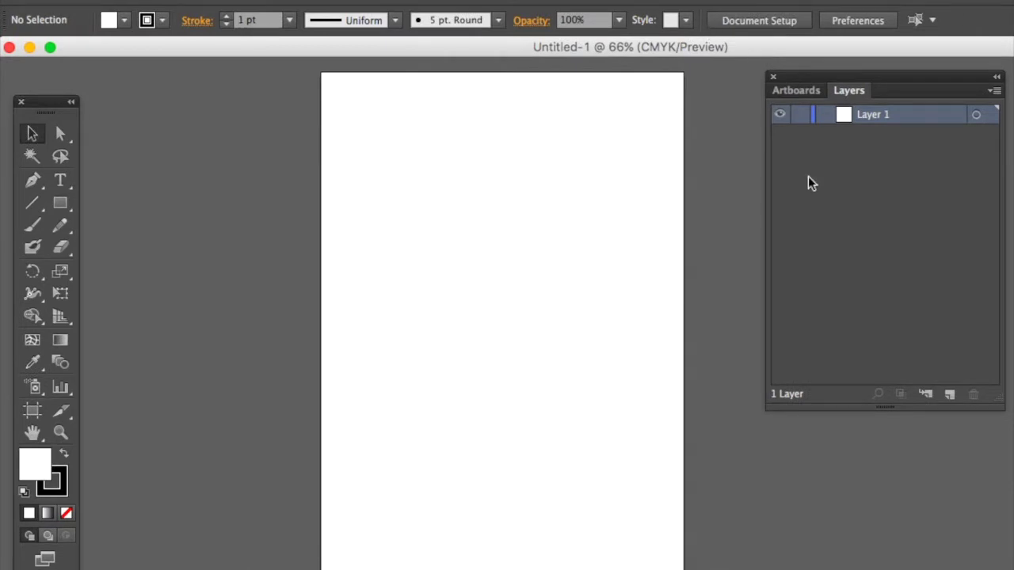
Rename the document's Layer 1 to 'Teks Pixie'.
double_click(876, 116)
text(Teks Pixie)
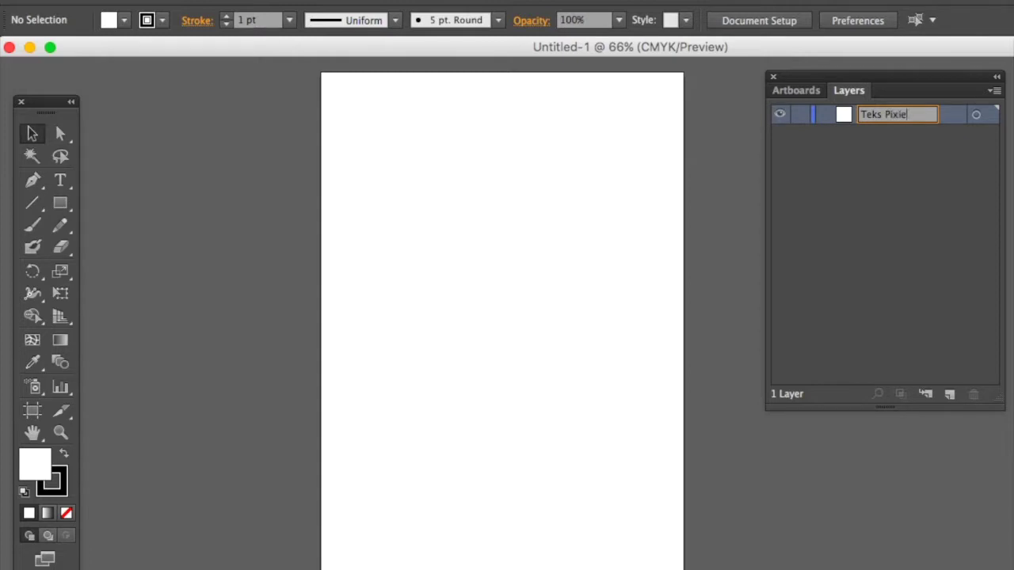
key(Return)
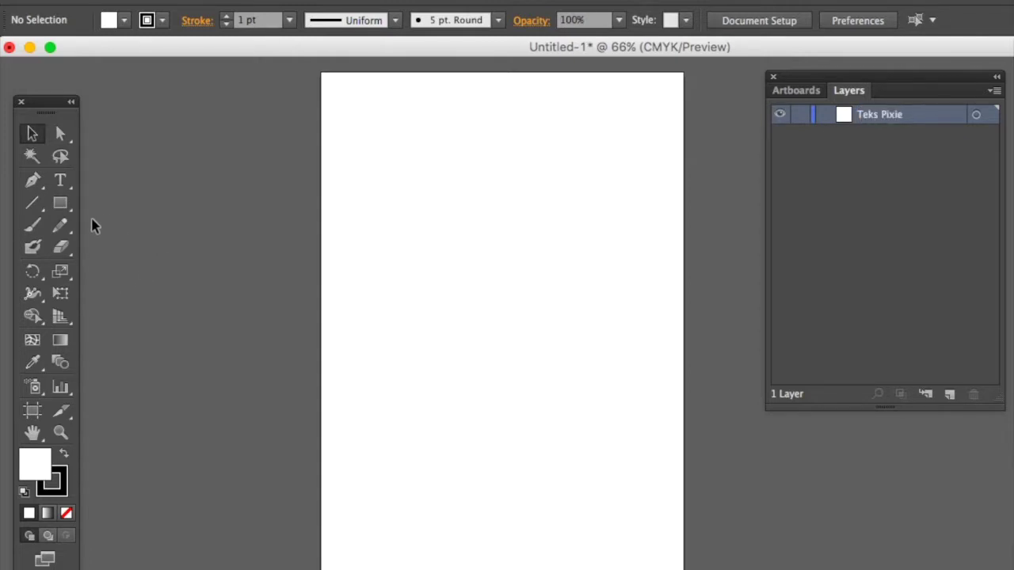
Draw a large circle with no fill and a black outline using the Ellipse tool.
drag(61, 208, 145, 242)
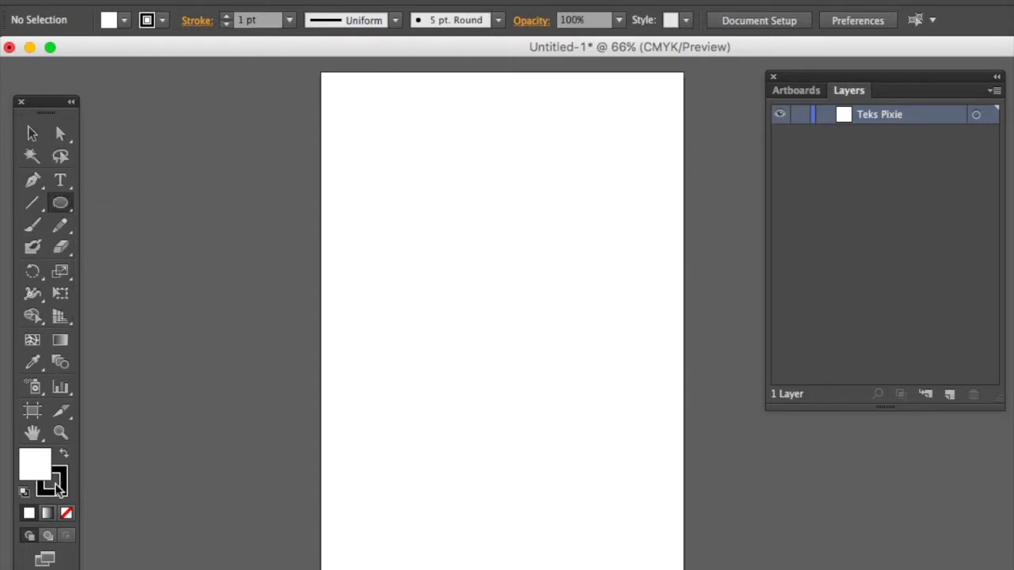
click(68, 515)
click(57, 493)
click(109, 517)
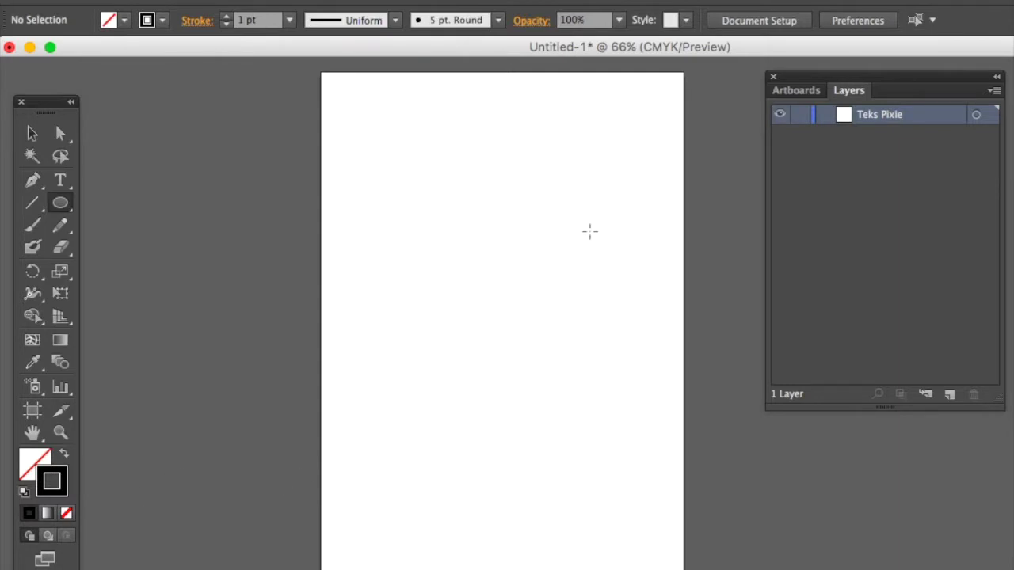
drag(379, 172, 648, 391)
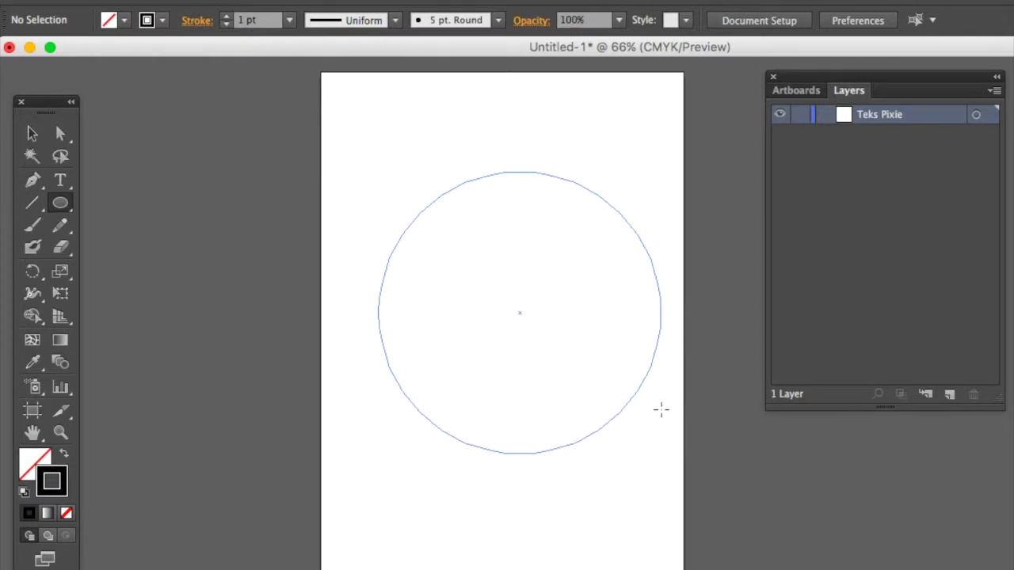
drag(648, 391, 650, 406)
Centre the circle horizontally and vertically on the artboard using the Align panel.
key(v)
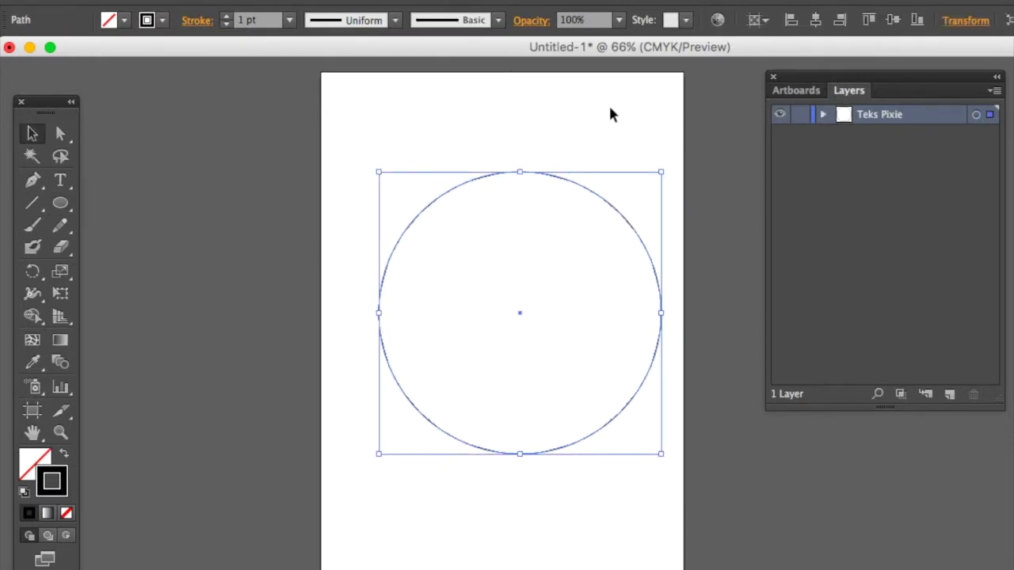
click(476, 0)
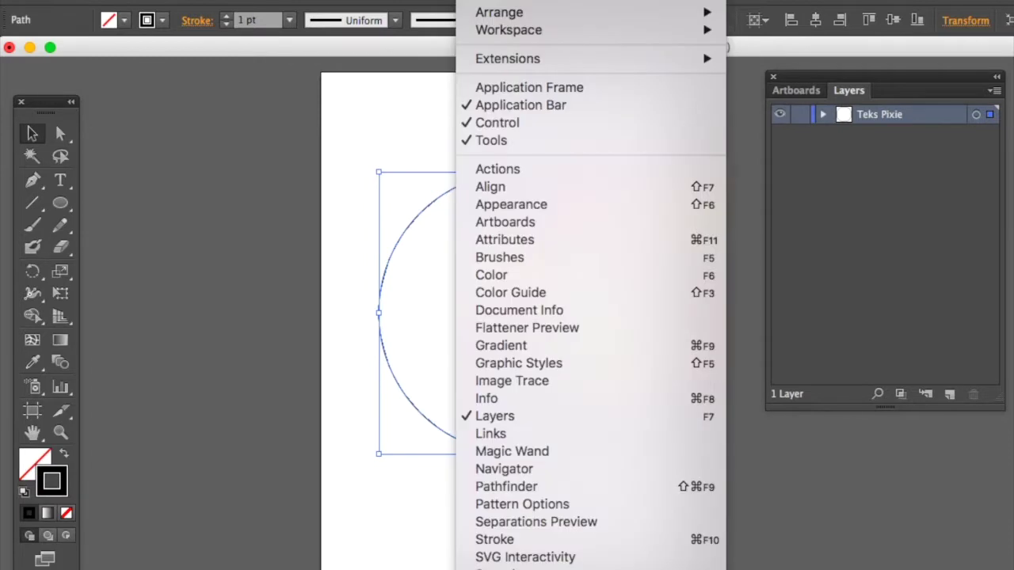
click(555, 193)
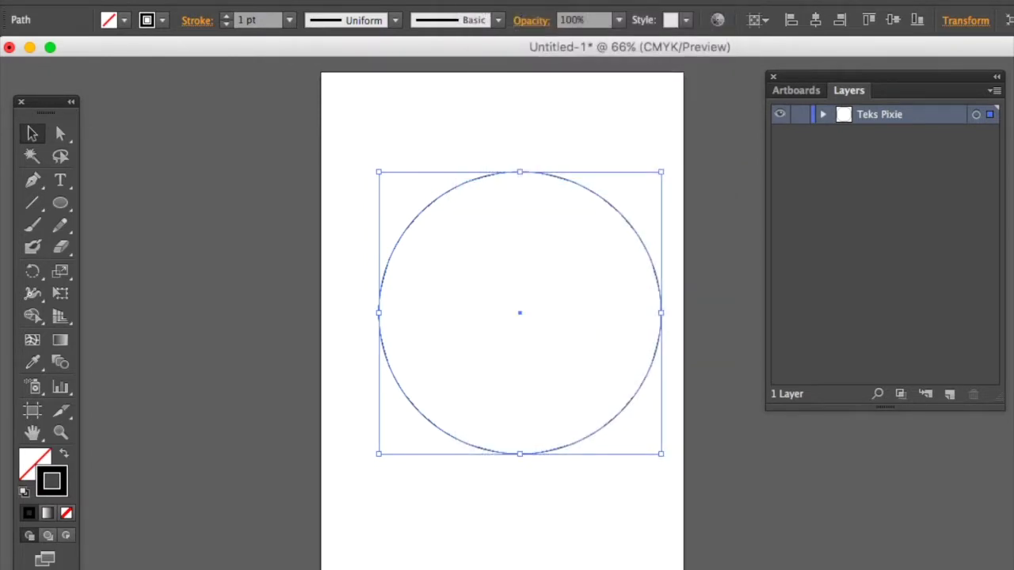
drag(946, 199, 832, 364)
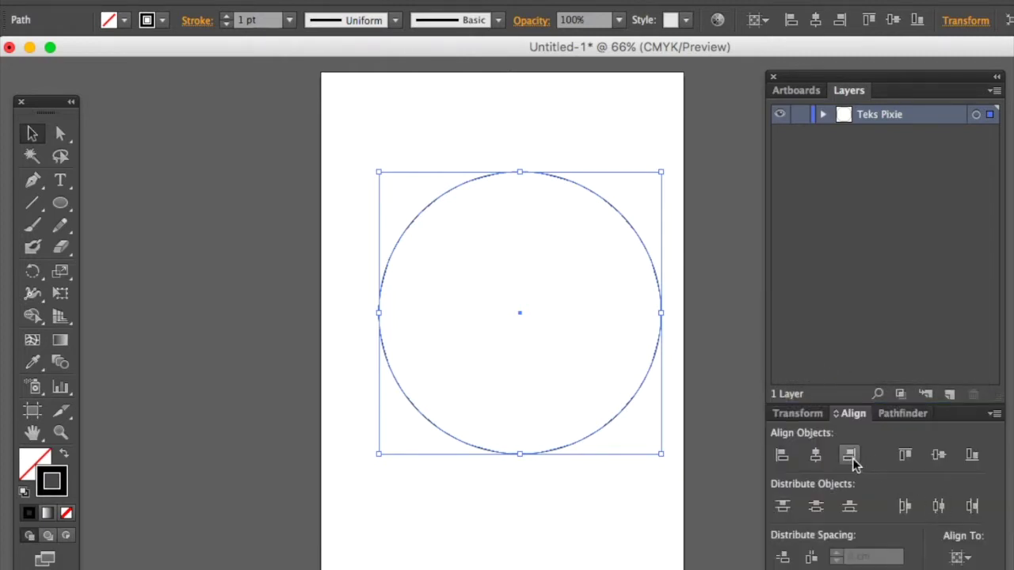
click(816, 455)
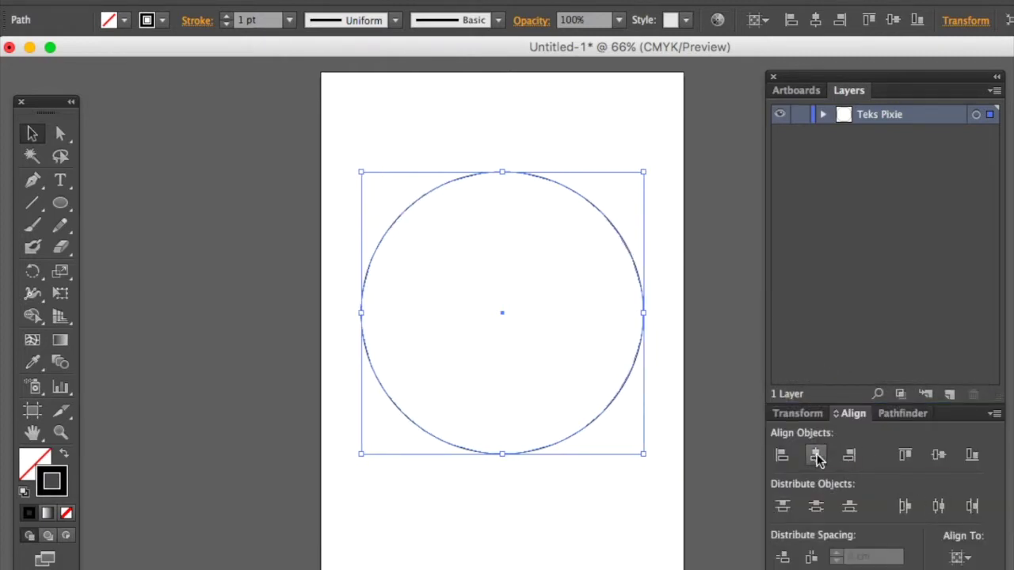
click(939, 456)
click(717, 307)
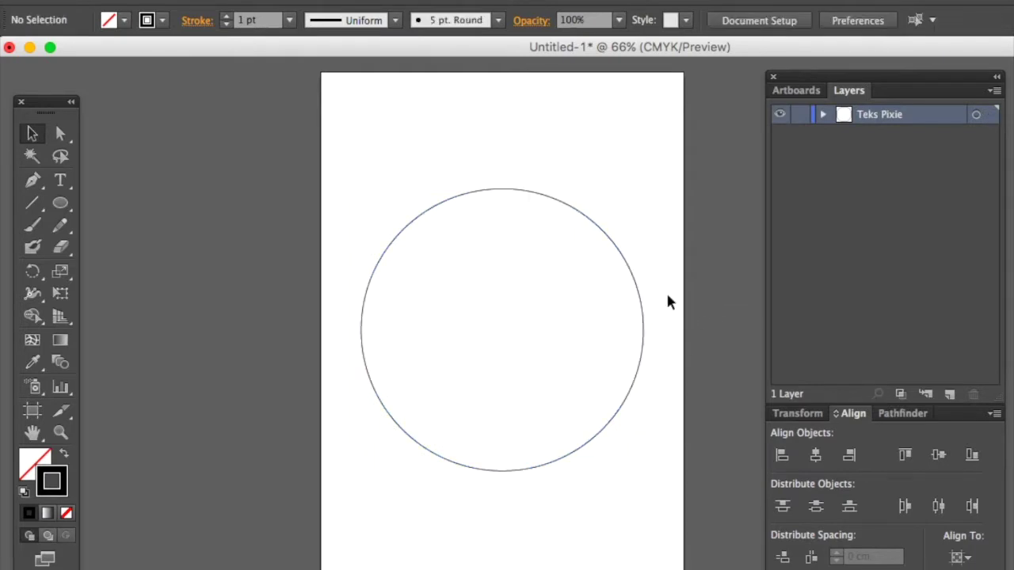
At 100% zoom, type 'PIXIE STUDIO MELAKA' along the circle's top edge with Type on a Path.
key(ctrl+1)
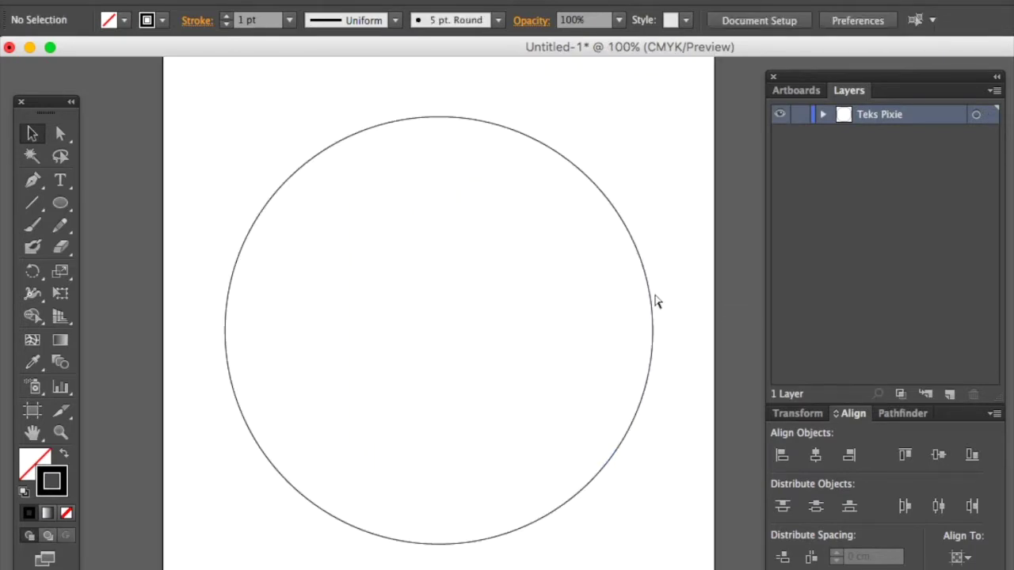
mouse_move(473, 240)
mouse_down()
mouse_move(518, 244)
mouse_move(500, 242)
mouse_up()
click(58, 182)
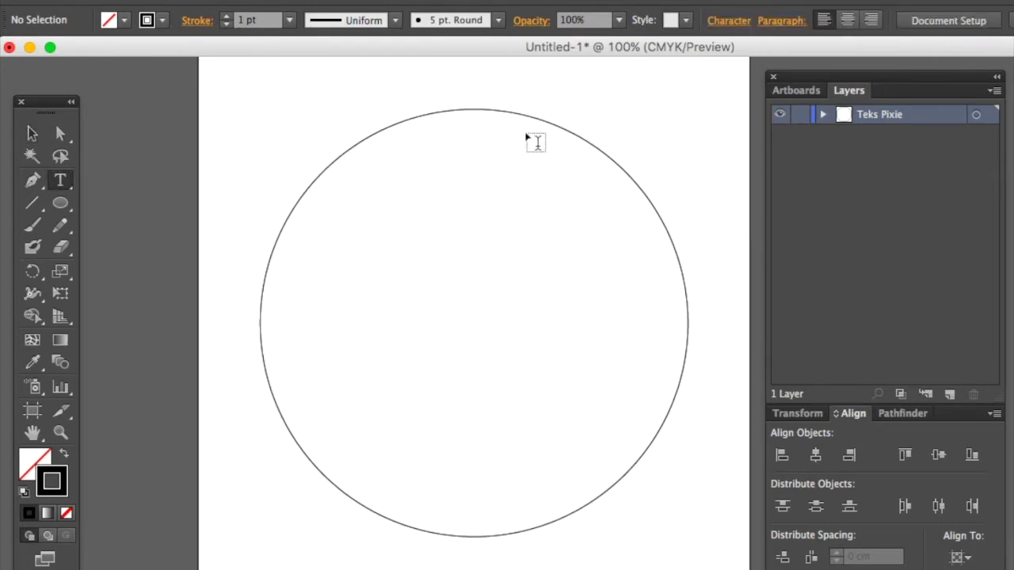
click(59, 182)
click(138, 226)
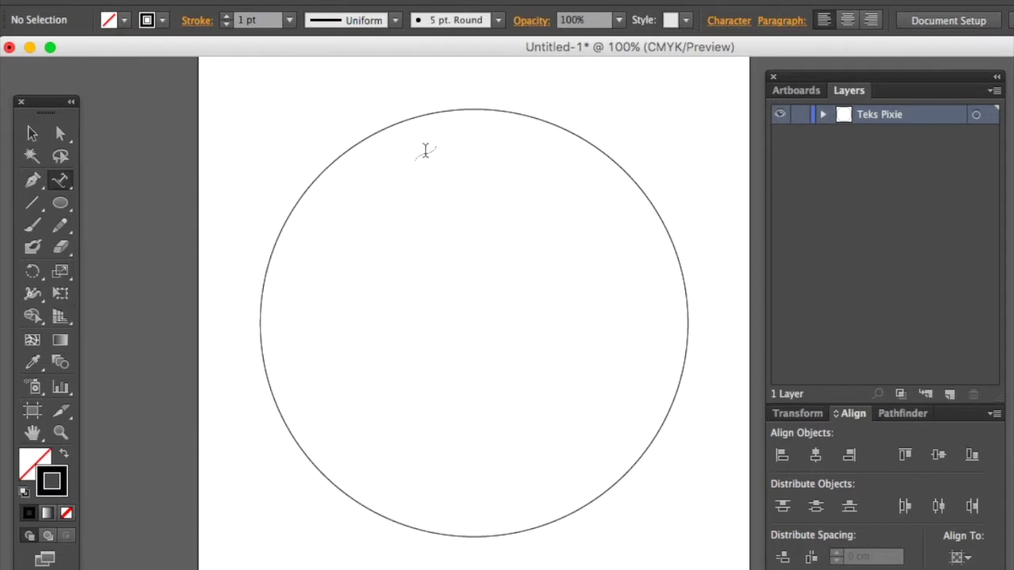
click(464, 107)
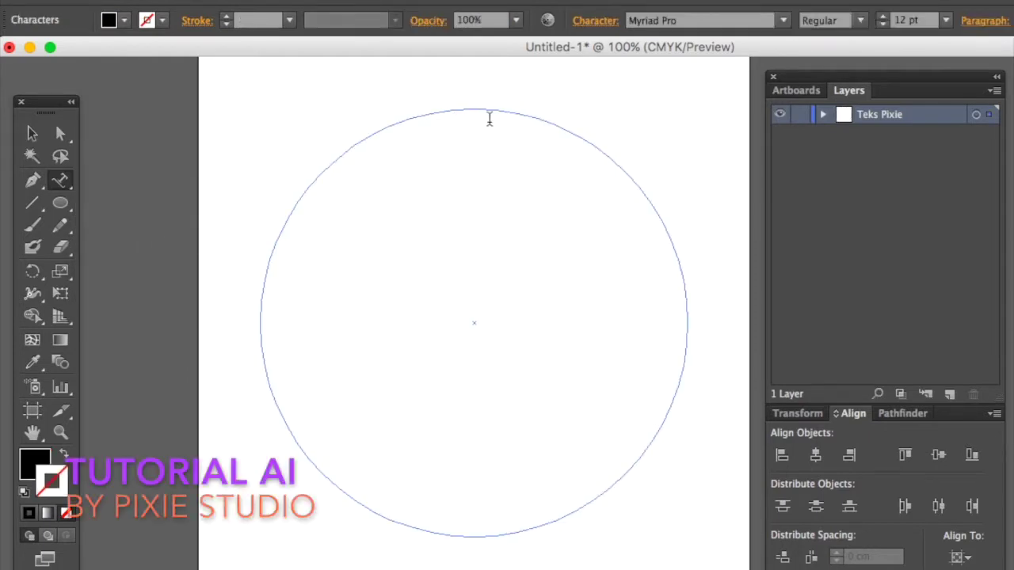
text(PIXIE STUDIO MELAKA)
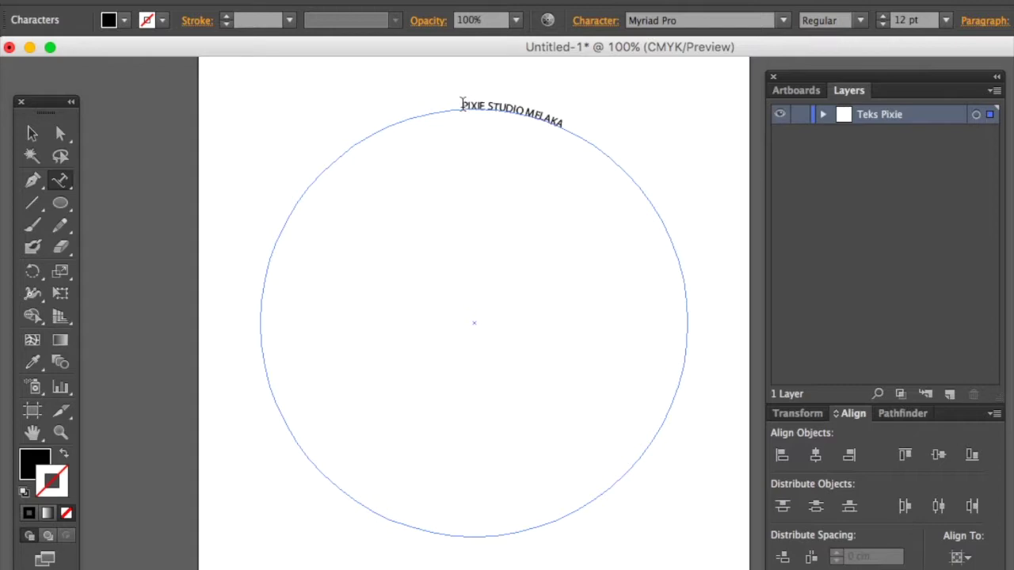
Select the curved text and raise its font size to 35 pt.
drag(463, 104, 580, 125)
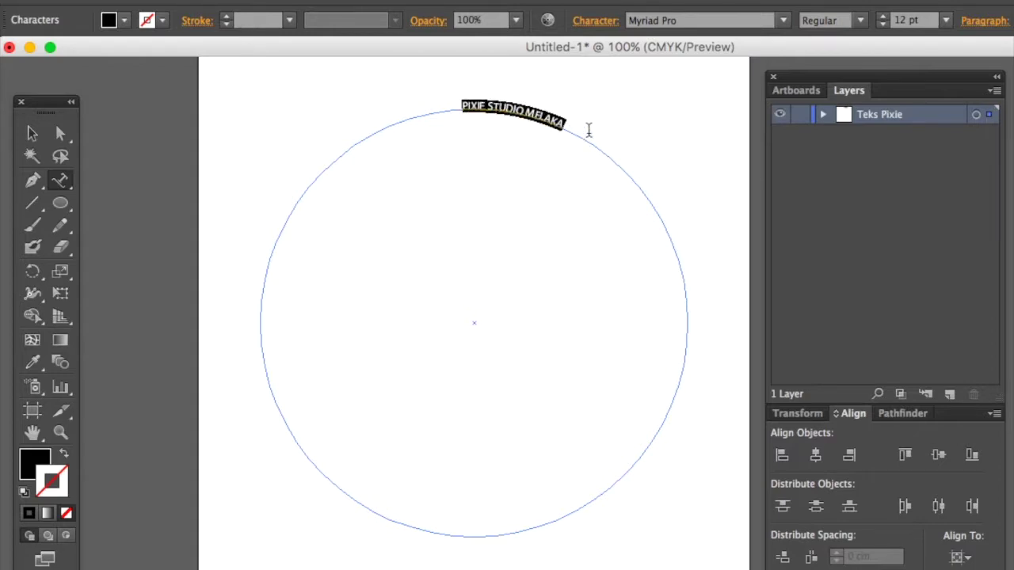
click(884, 17)
click(884, 17)
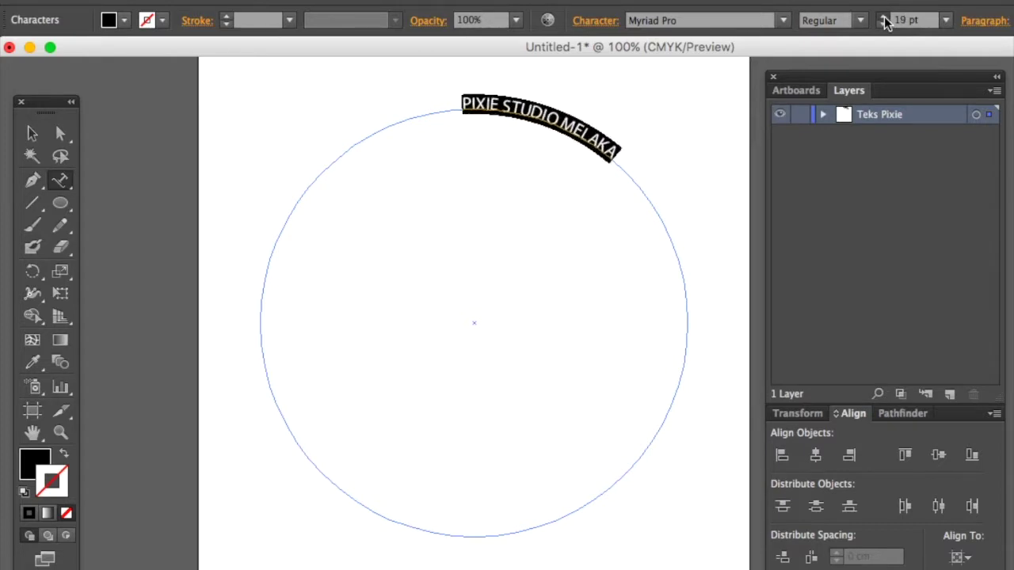
click(885, 17)
click(885, 18)
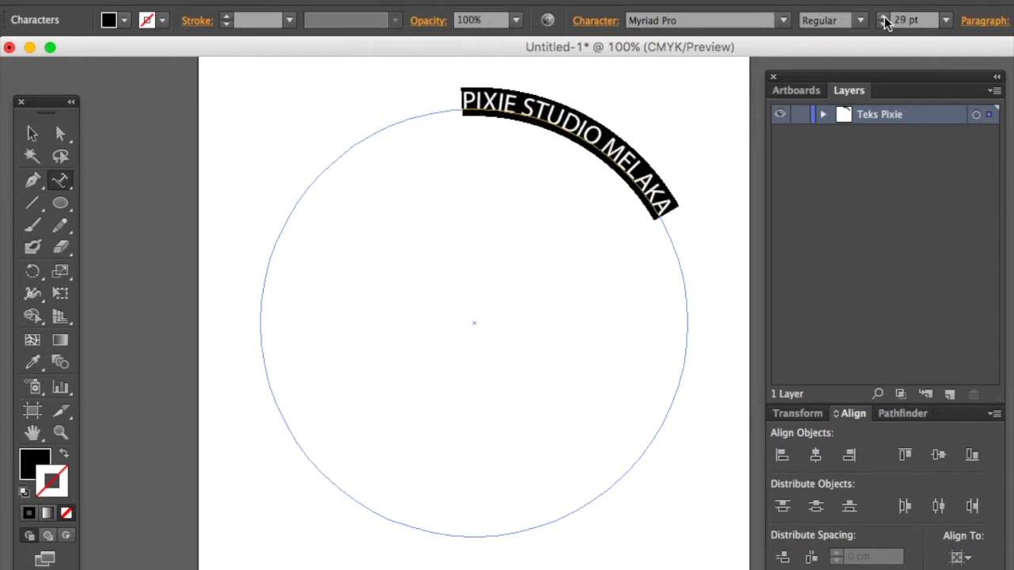
click(885, 17)
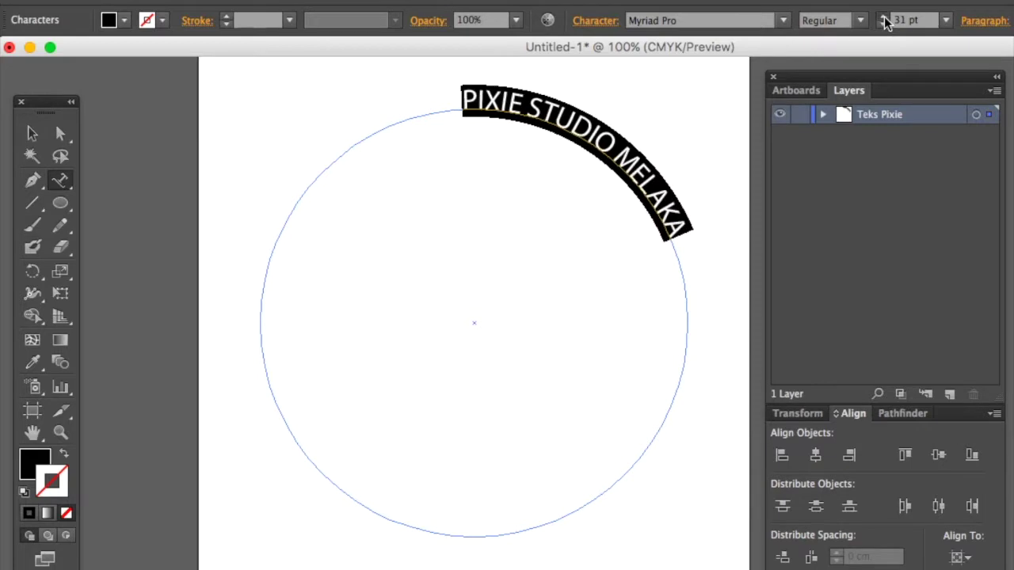
click(885, 17)
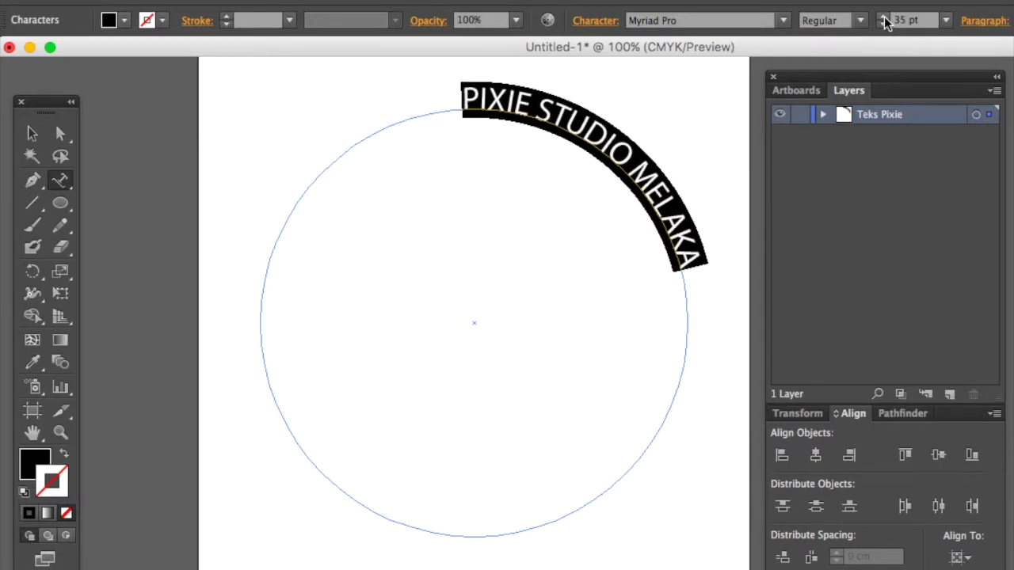
click(61, 136)
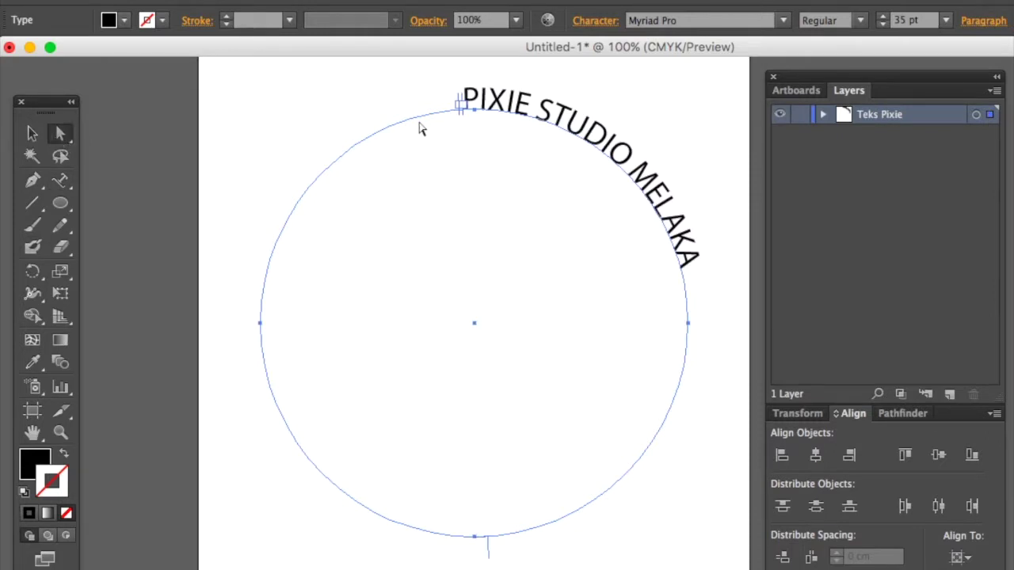
Drag the path-type start and end brackets so the text runs up the circle's upper-left arc.
drag(461, 119, 304, 317)
drag(250, 323, 639, 428)
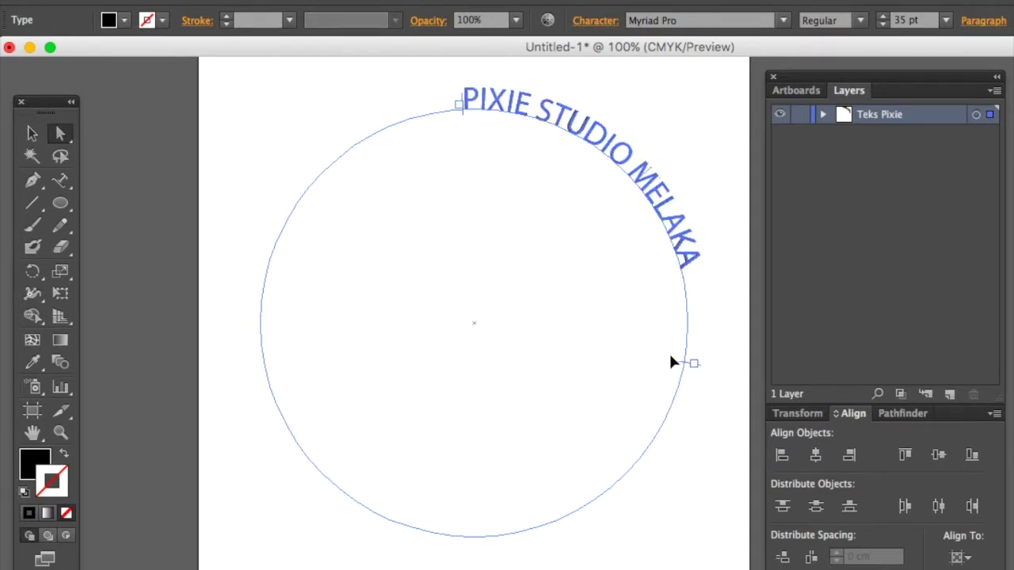
drag(674, 325, 673, 331)
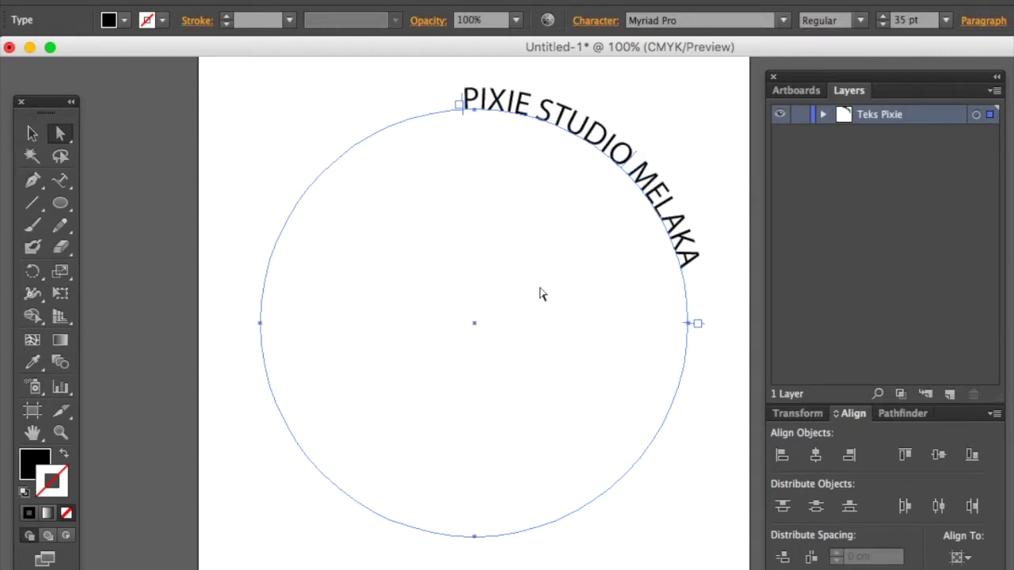
drag(464, 117, 337, 328)
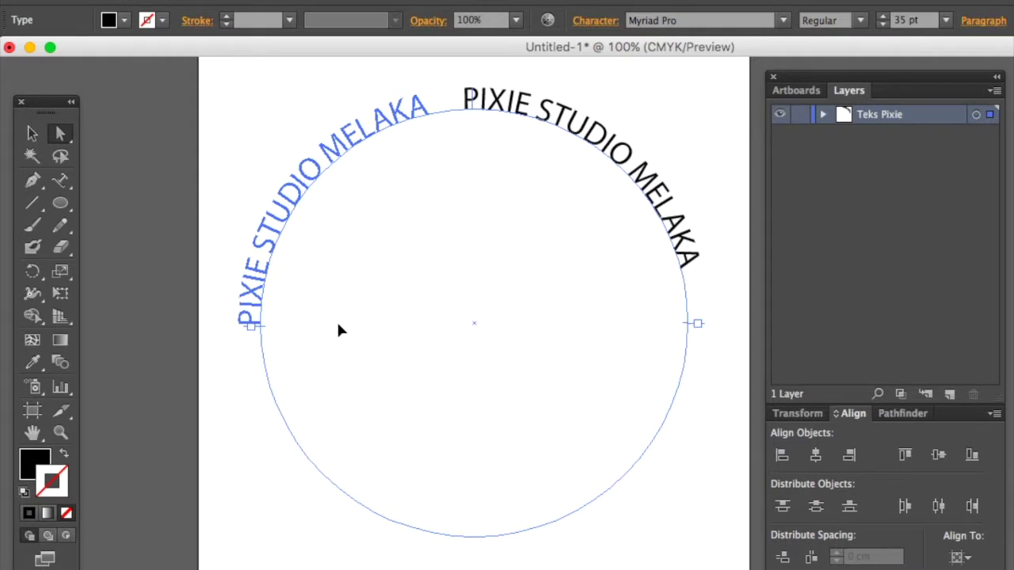
drag(335, 326, 339, 328)
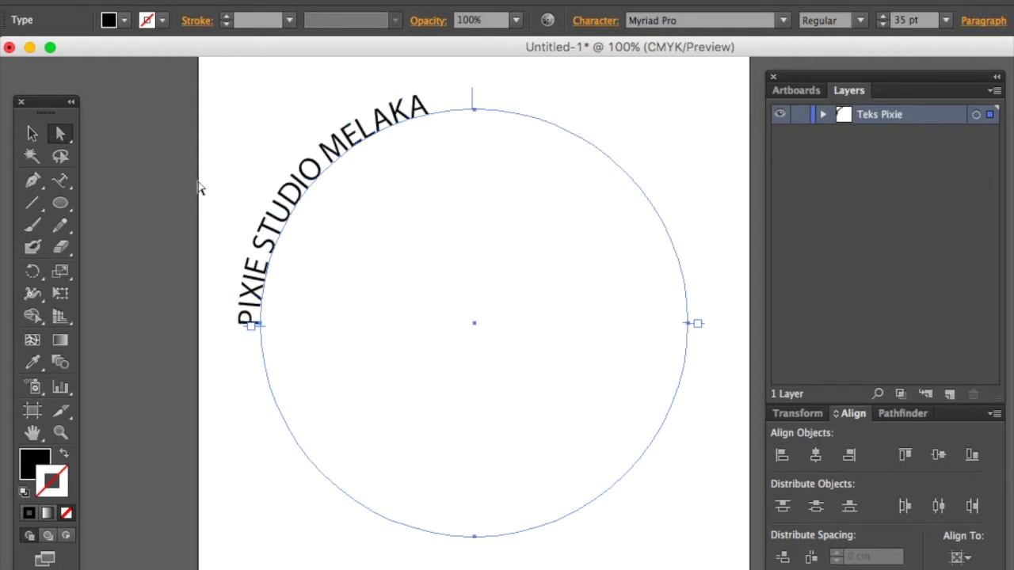
click(30, 137)
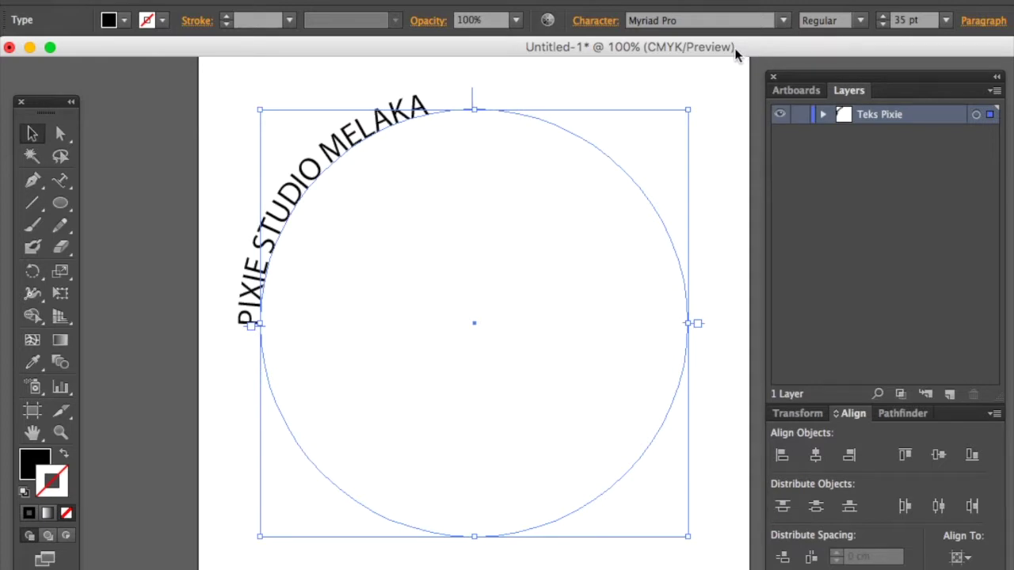
Centre-align the path text in the Paragraph panel so it arches symmetrically over the circle.
click(984, 22)
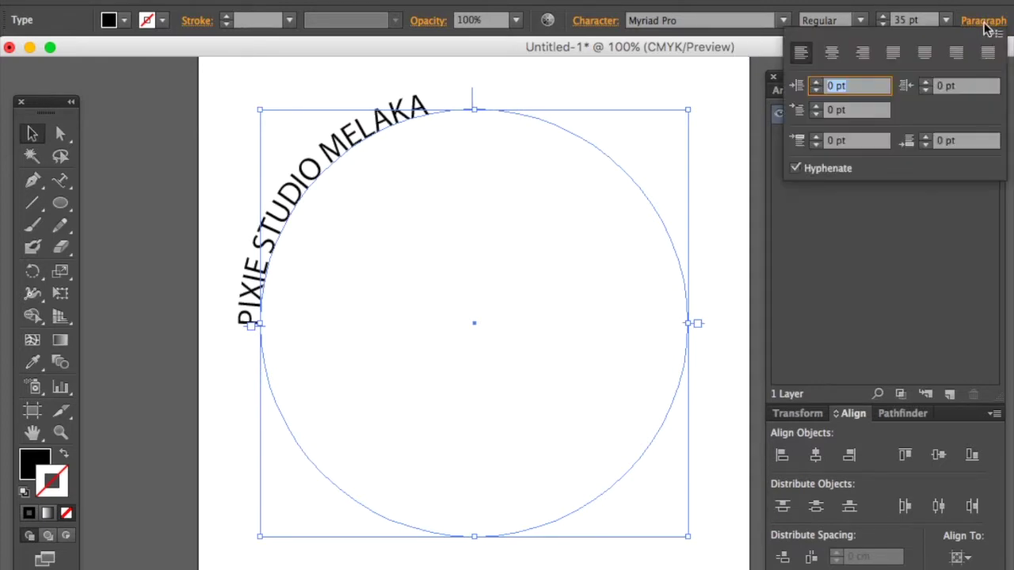
click(831, 57)
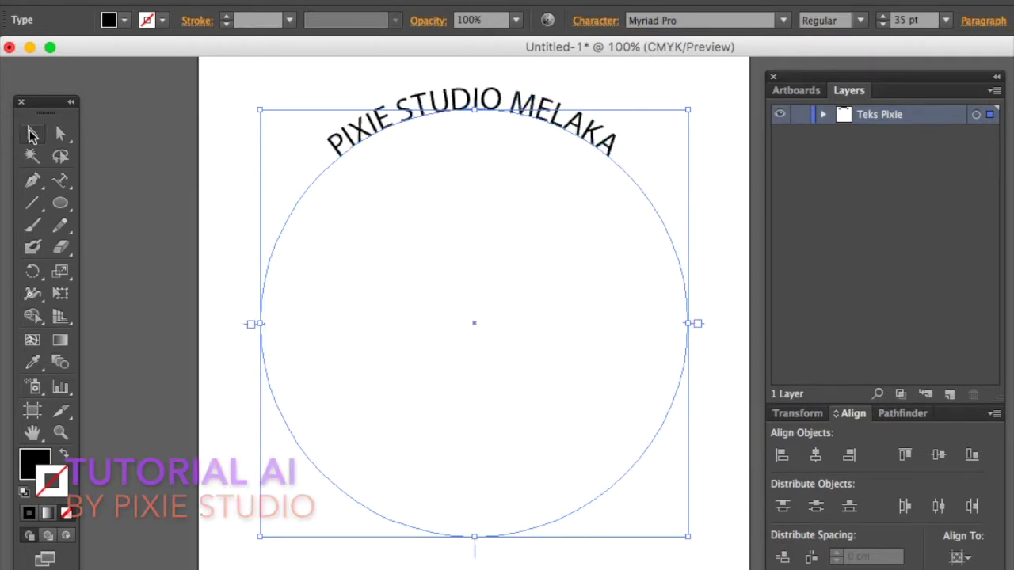
click(302, 95)
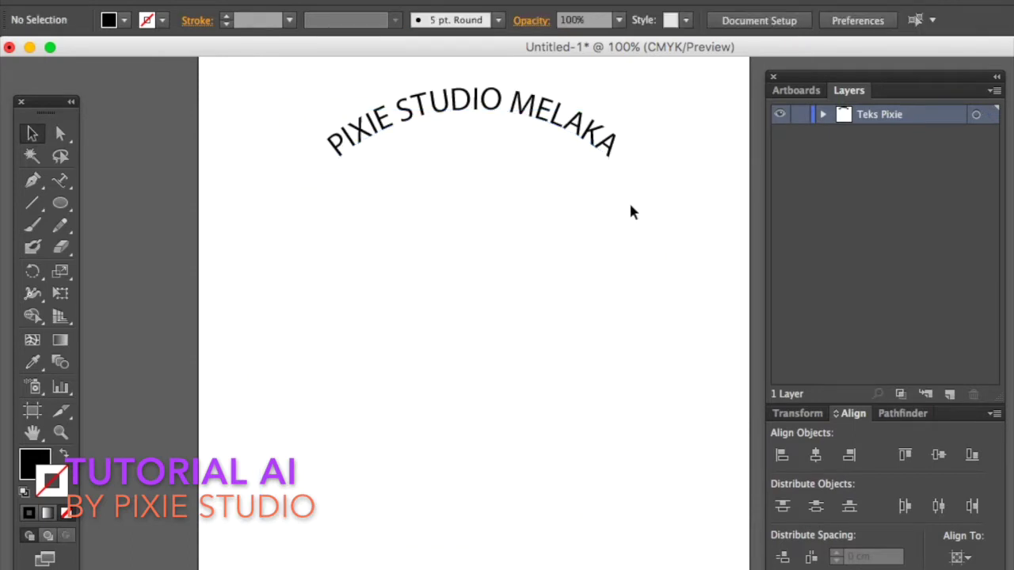
click(612, 157)
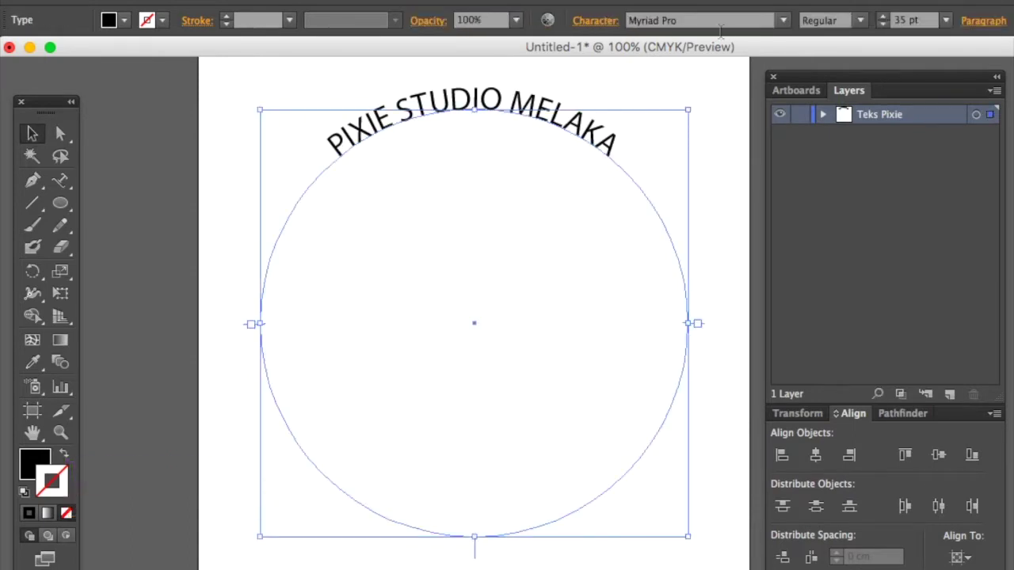
Set the arched text to Myriad Pro Semibold with a purple #672A9E fill.
click(861, 22)
click(868, 163)
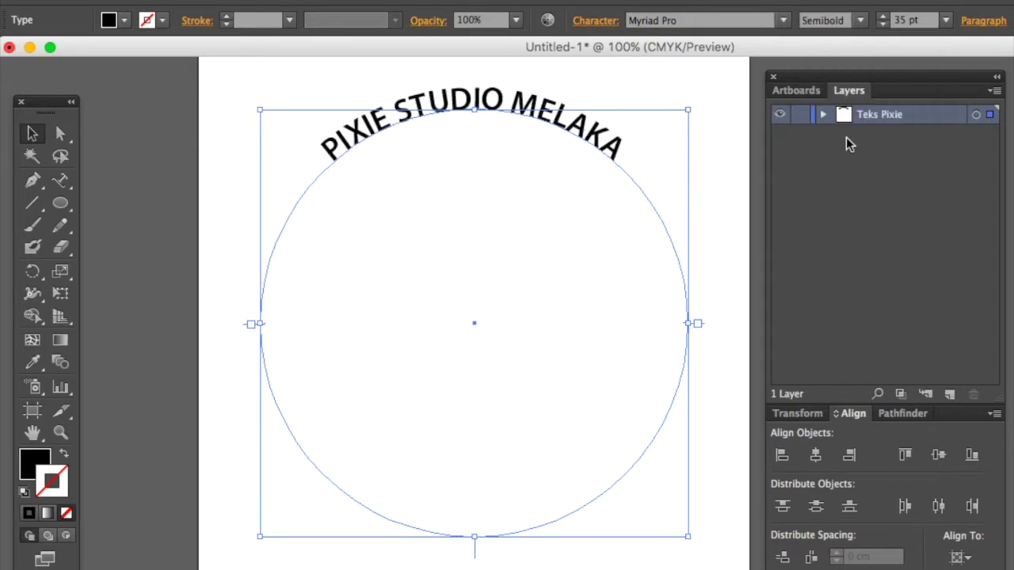
click(28, 465)
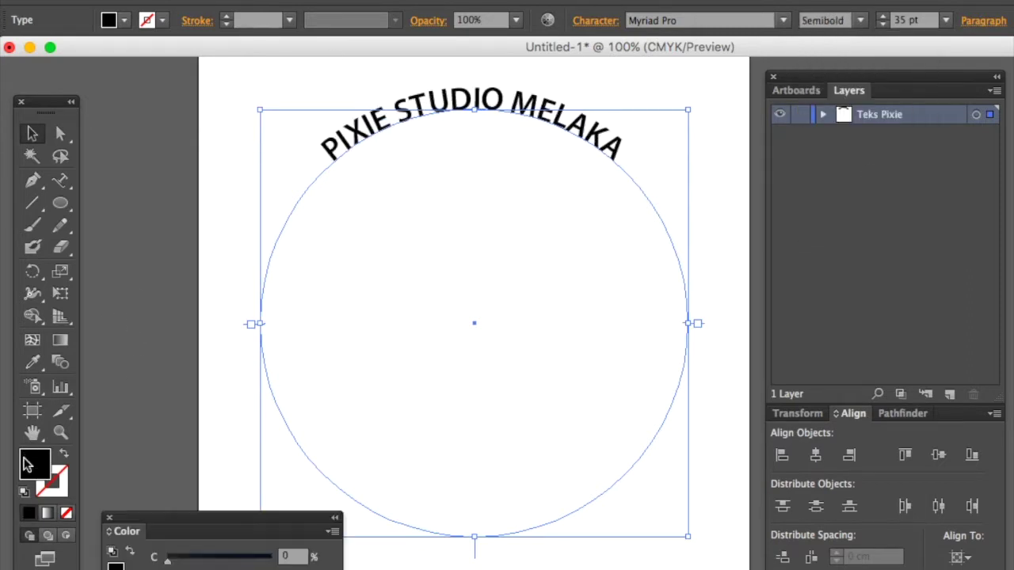
double_click(33, 466)
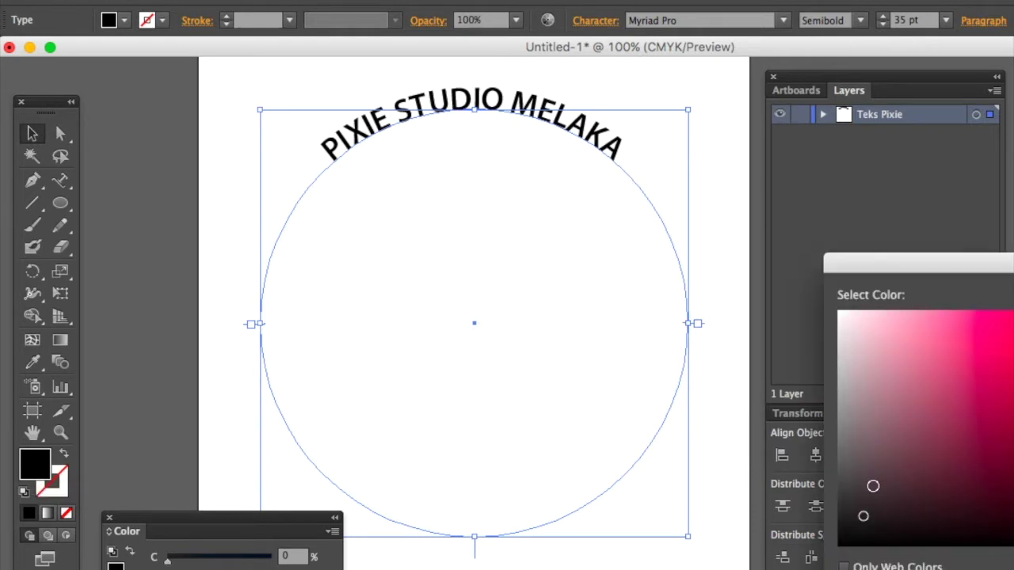
drag(942, 271, 657, 249)
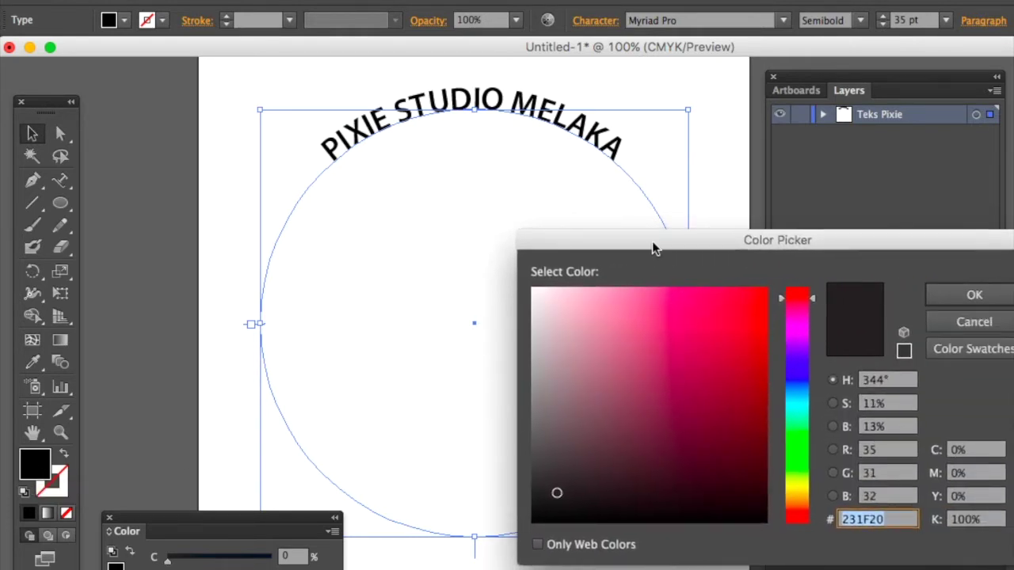
click(802, 349)
click(710, 376)
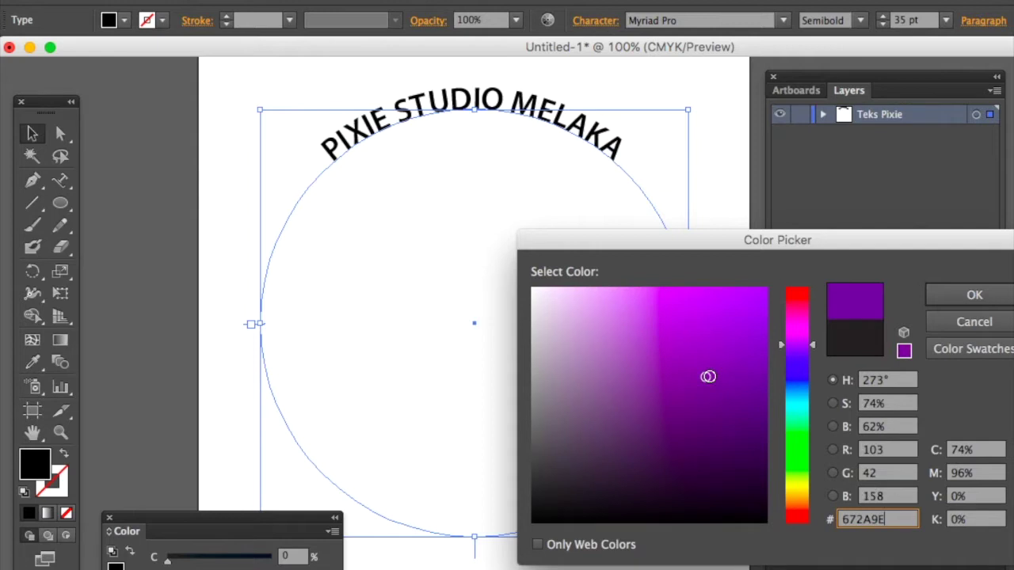
click(988, 296)
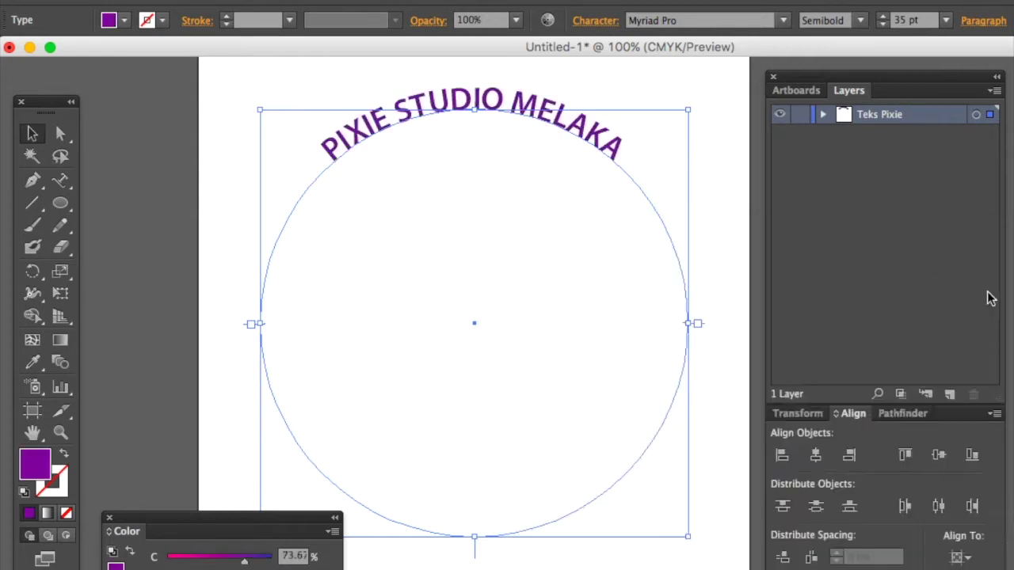
click(741, 219)
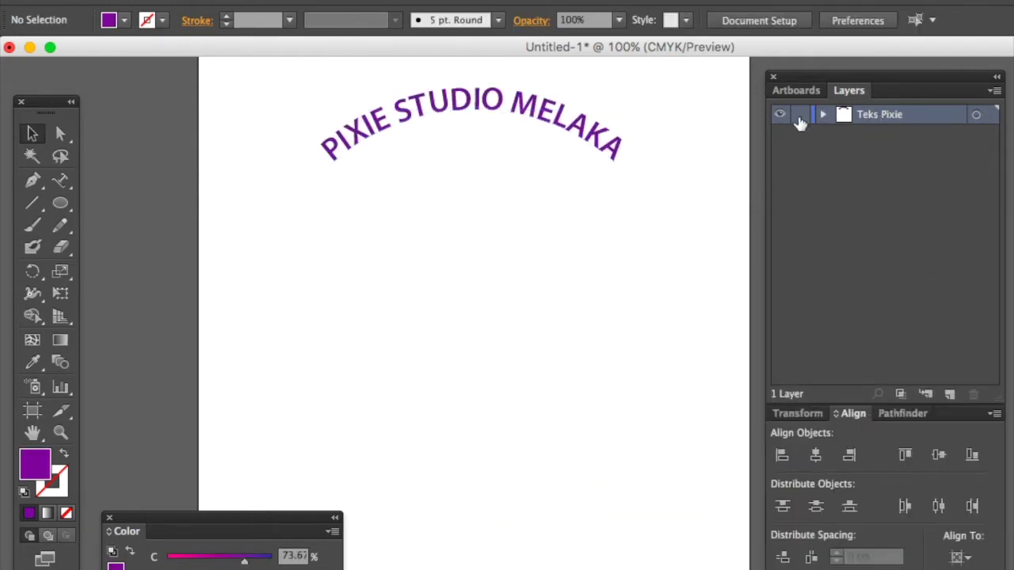
Lock the Teks Pixie layer and add a new layer named 'Teks Multimedia'.
click(800, 116)
click(950, 395)
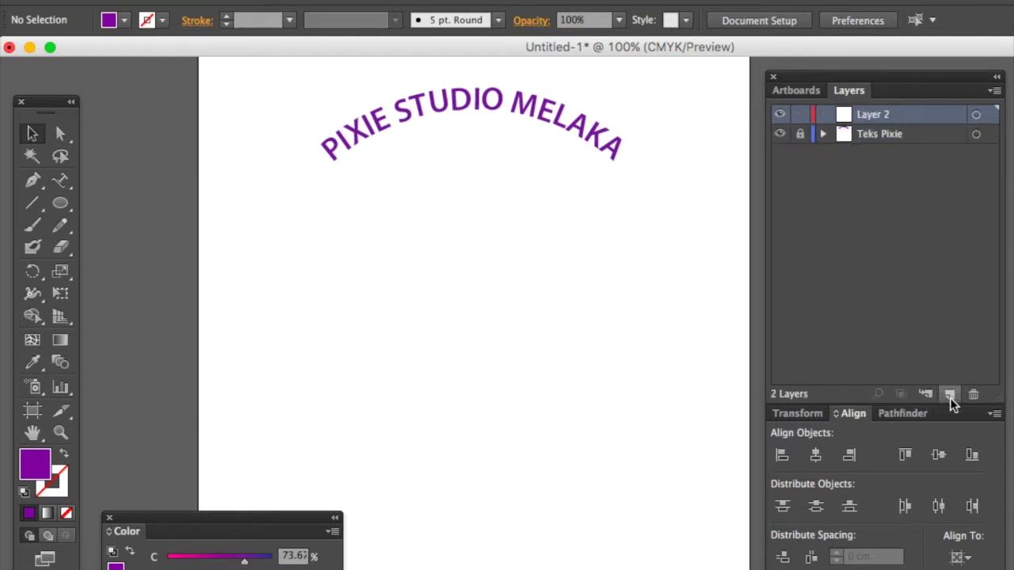
double_click(882, 115)
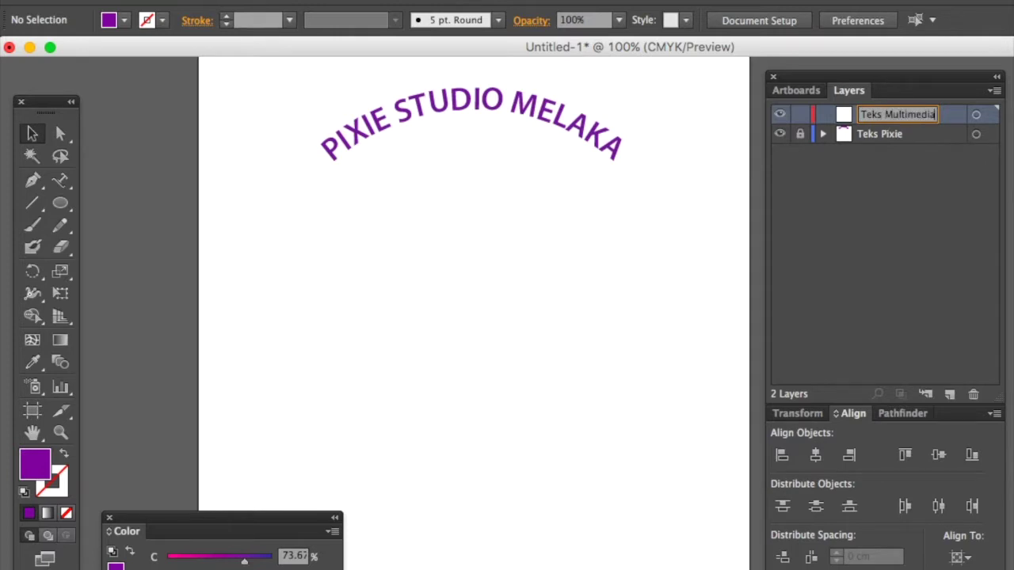
key(Return)
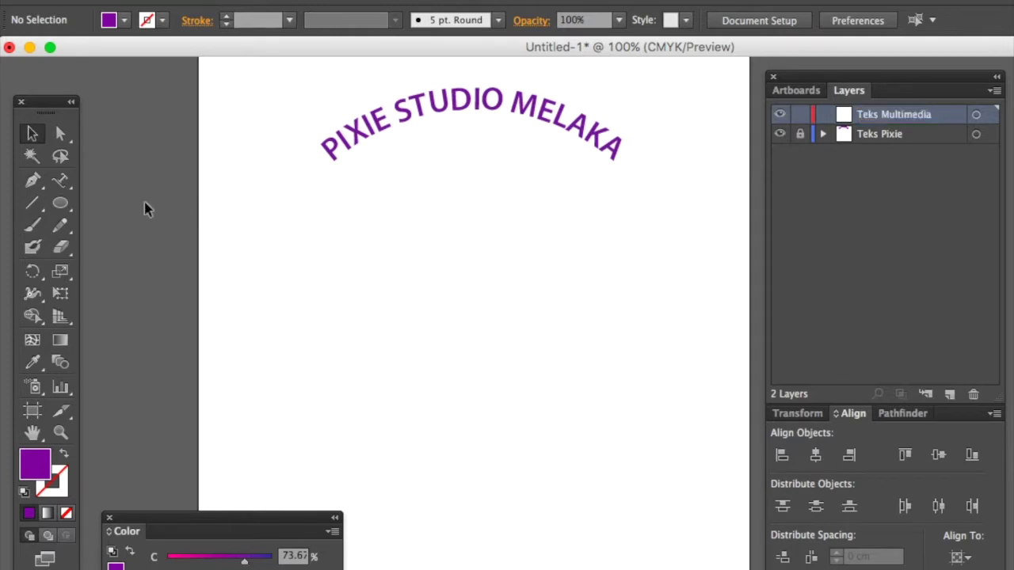
Draw a second large circle as an unfilled purple outline, vertically centred on the artboard.
click(60, 204)
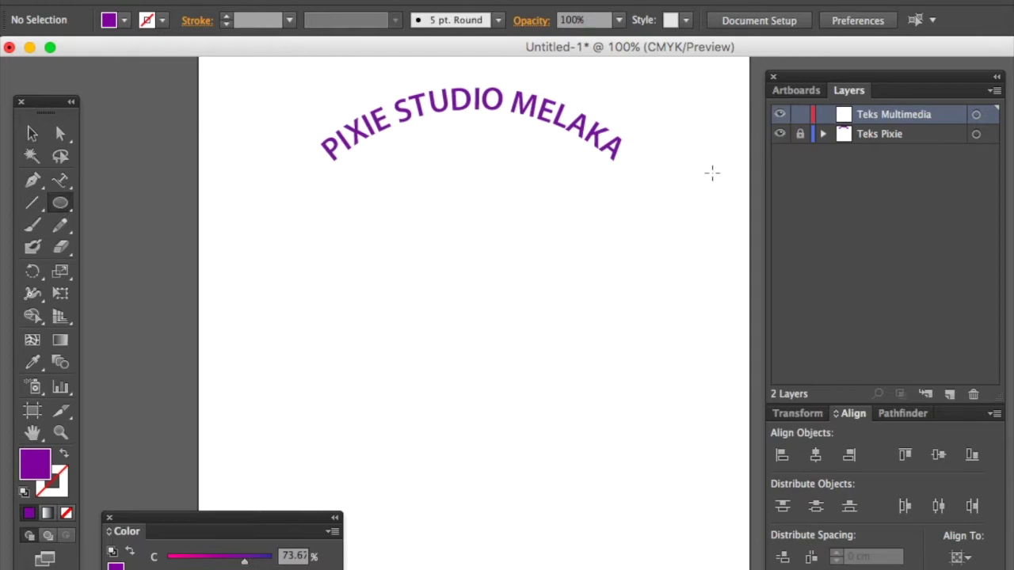
drag(287, 103, 656, 461)
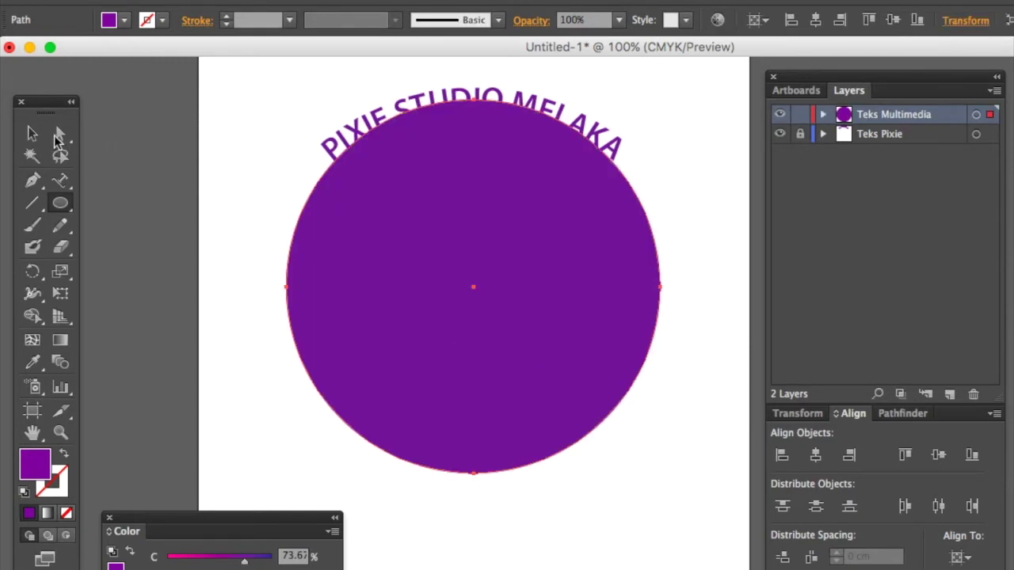
click(32, 134)
click(66, 457)
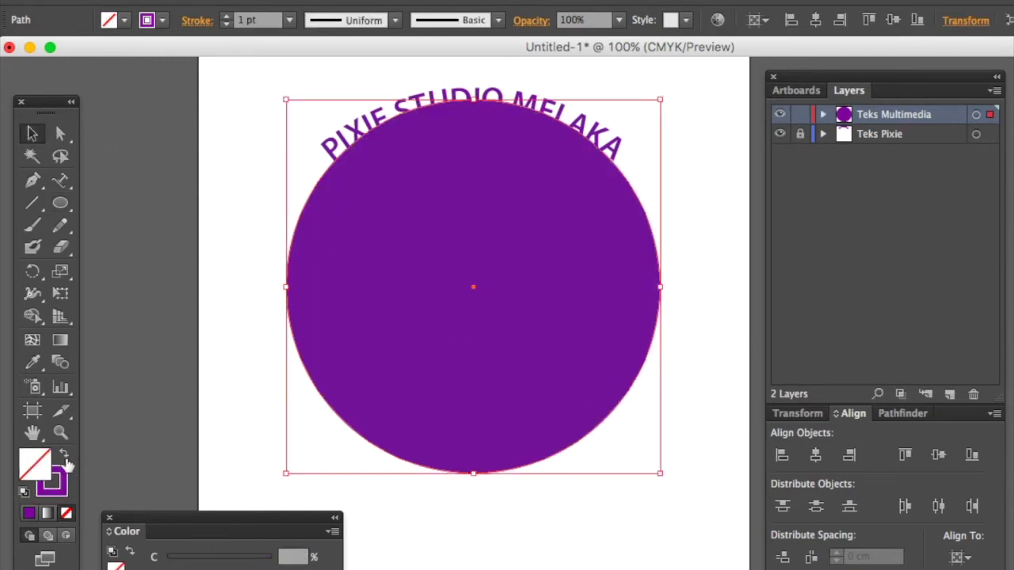
click(62, 484)
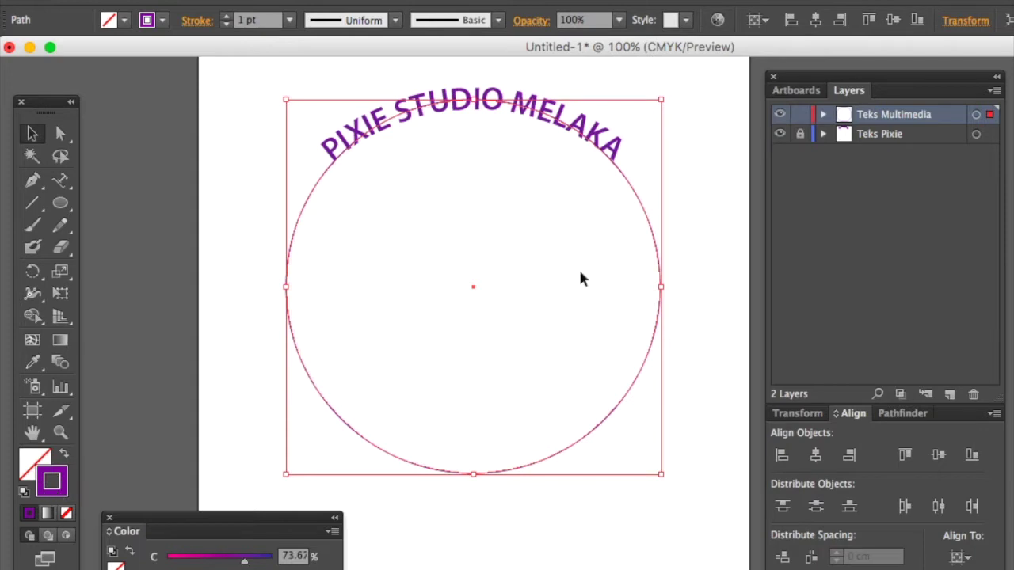
click(893, 20)
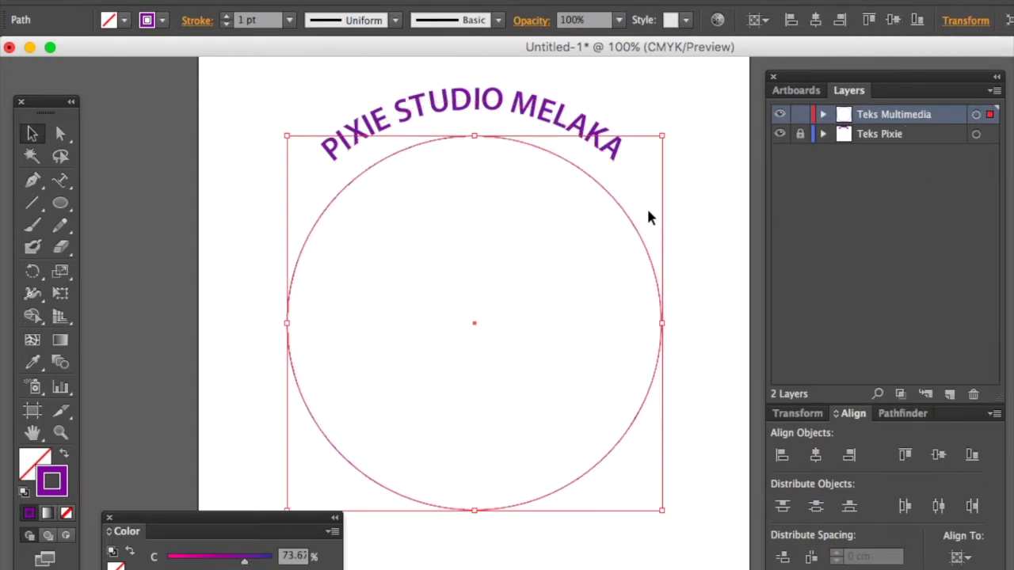
click(109, 518)
drag(63, 181, 178, 225)
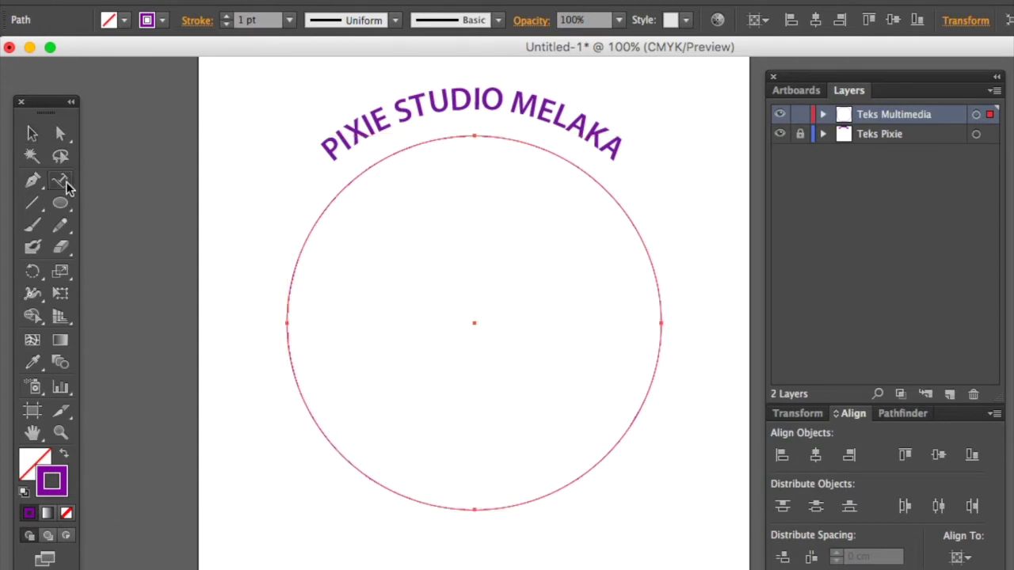
Type 'DESIGN & MULTIMEDIA' on the circle path and flip it onto the bottom arc.
click(178, 225)
click(476, 507)
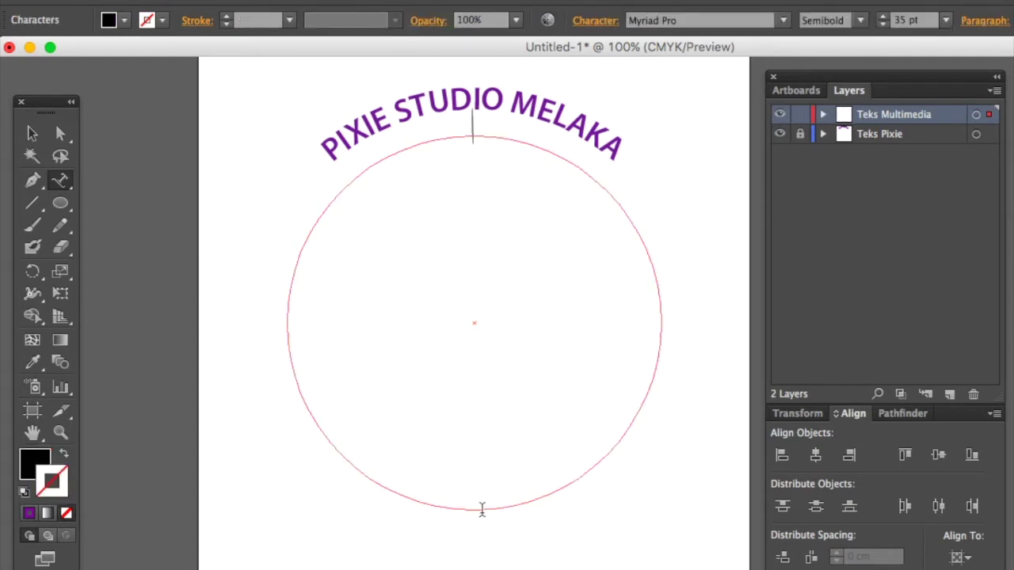
text(DESIGN)
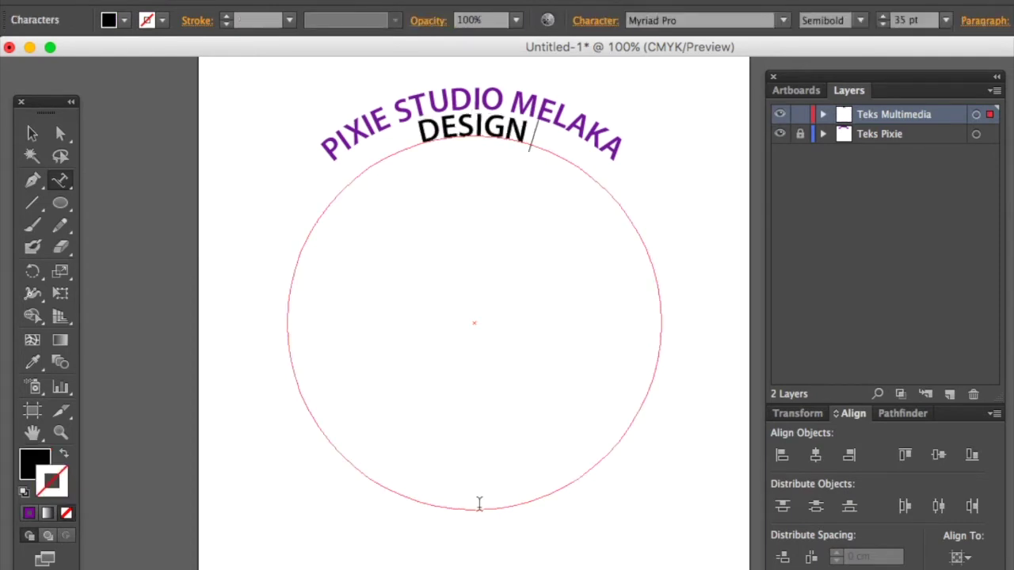
text( & MULTIMED)
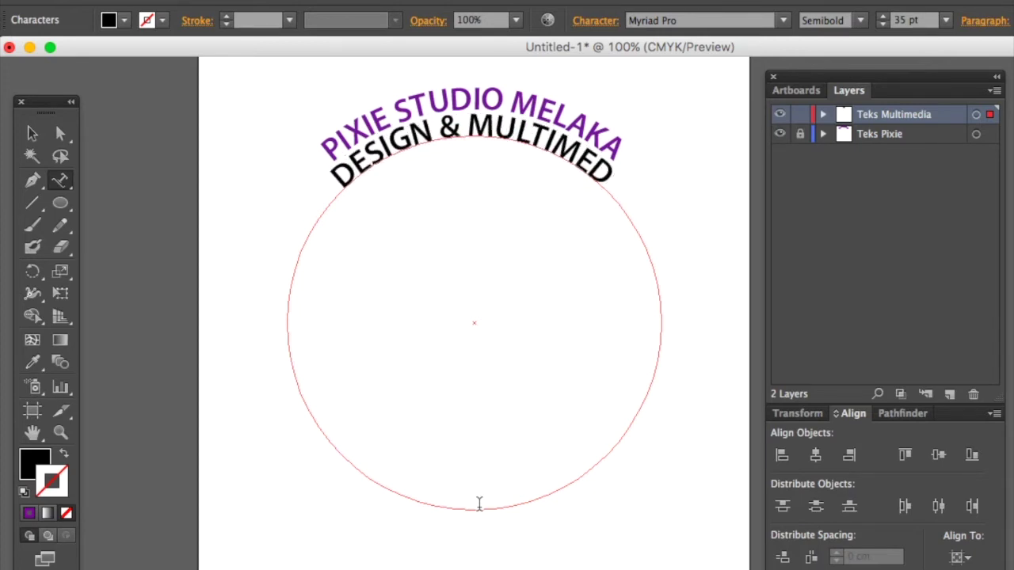
text(IA)
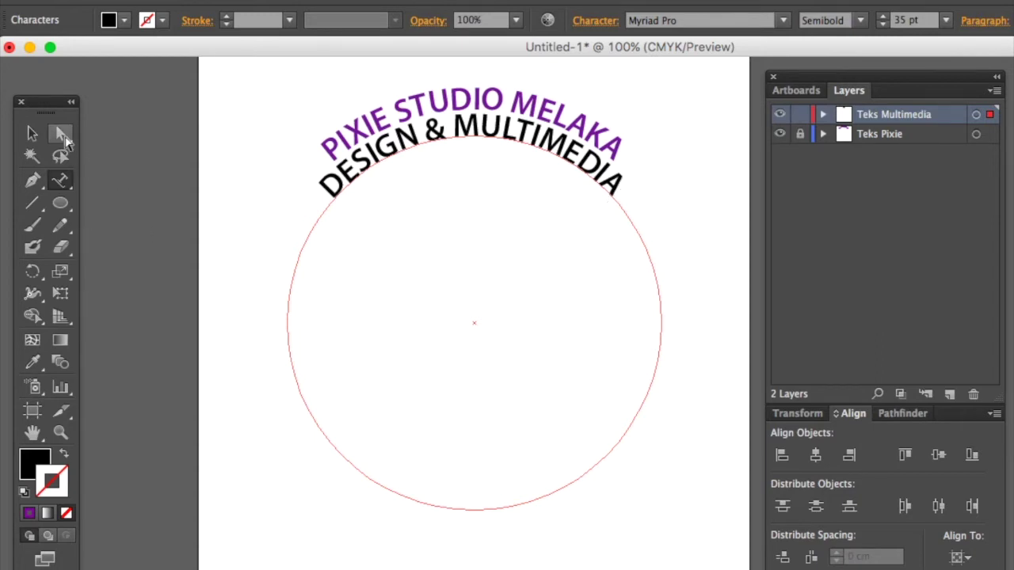
click(60, 133)
drag(475, 127, 477, 404)
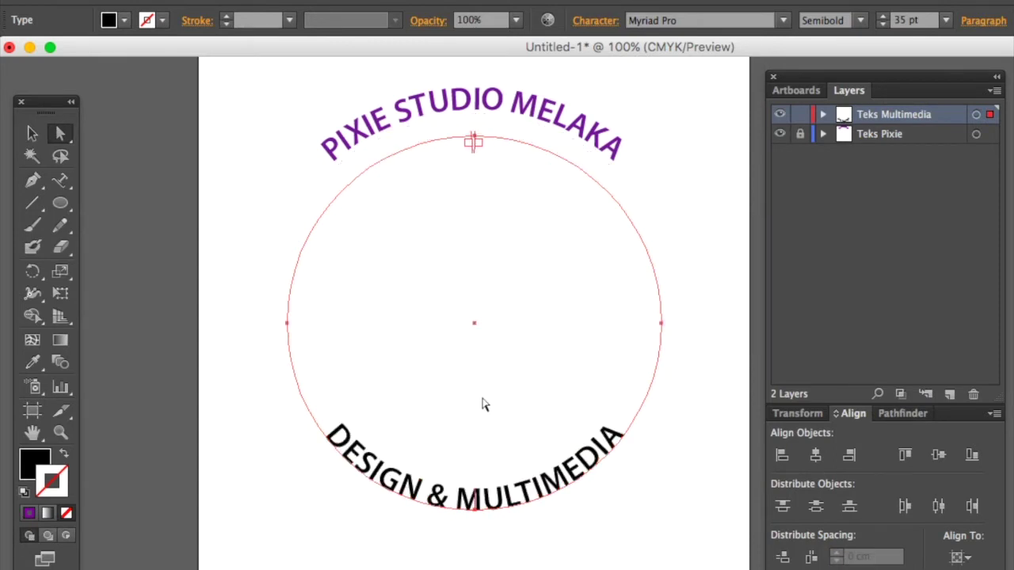
click(32, 133)
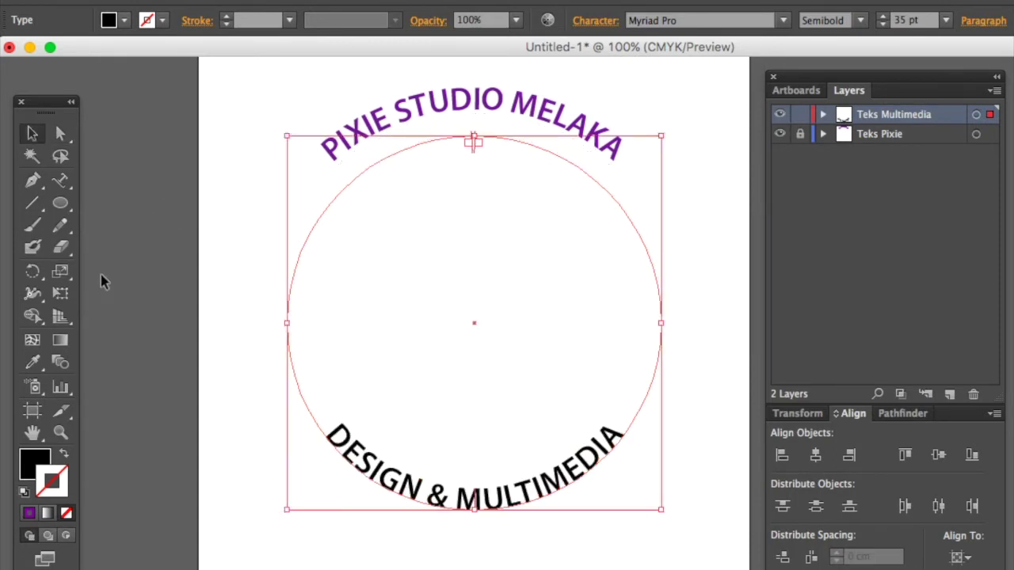
Fill the bottom text dark grey #3F3D3E and reduce its size to 30 pt.
click(28, 472)
double_click(36, 466)
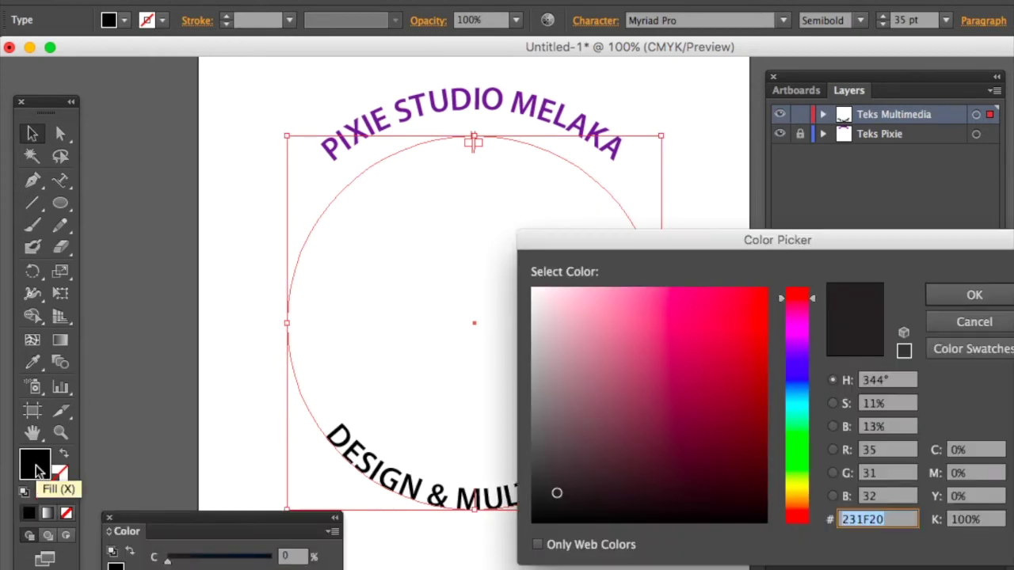
click(545, 466)
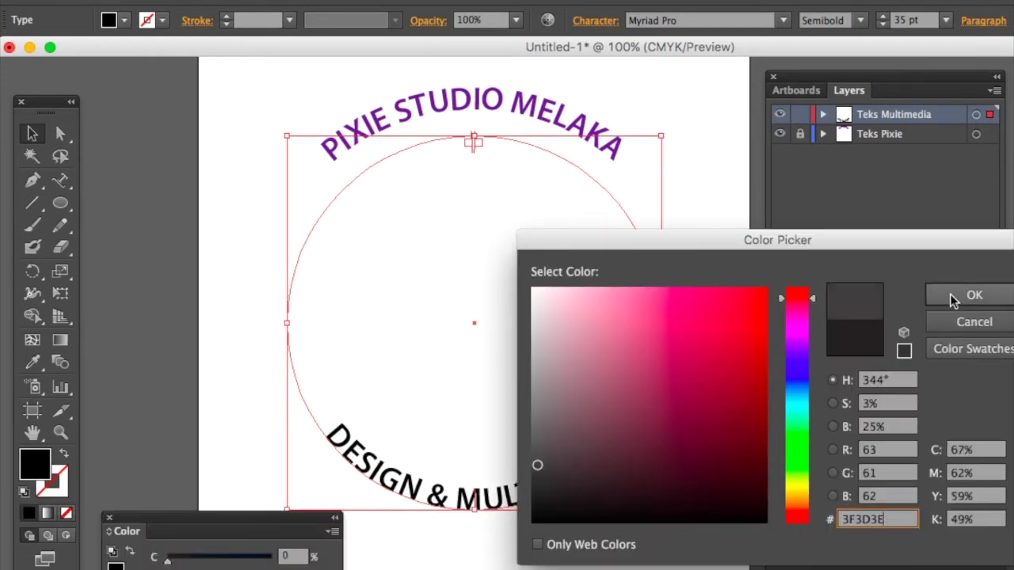
click(951, 296)
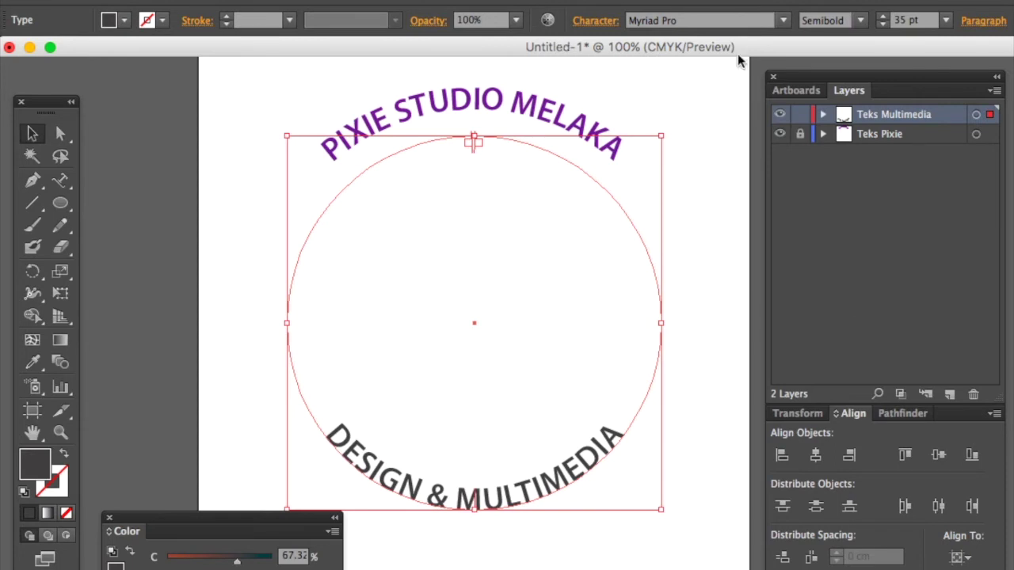
click(884, 24)
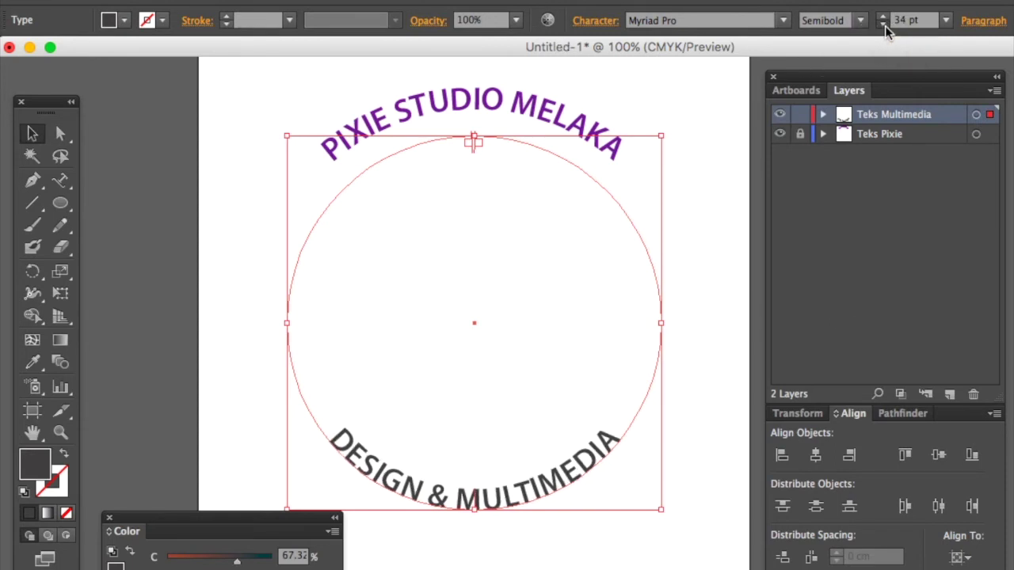
click(884, 25)
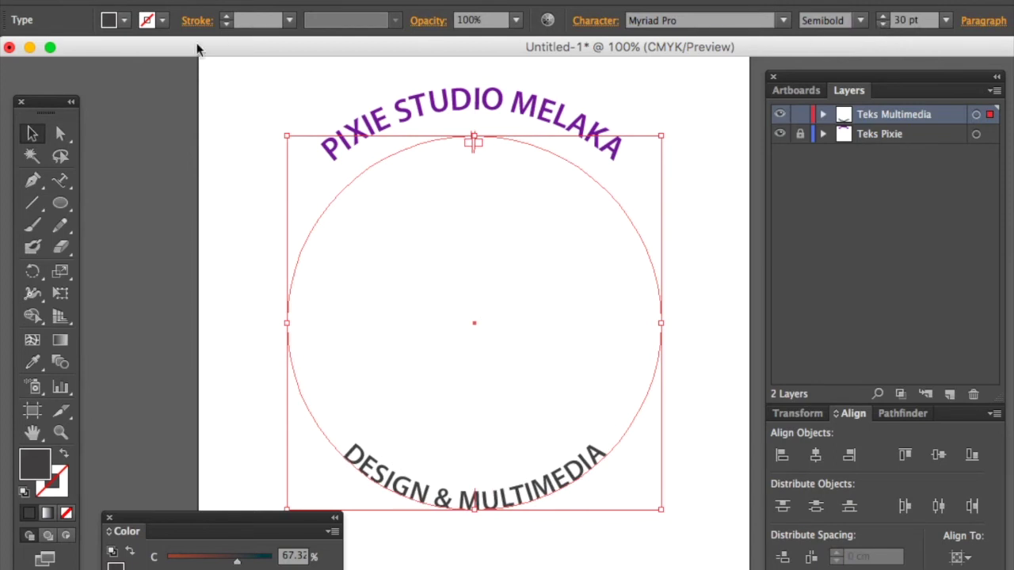
Deselect the curved text and pan to review the purple and grey text with no circle outline.
click(234, 129)
key(v)
drag(233, 515, 191, 522)
drag(539, 338, 546, 358)
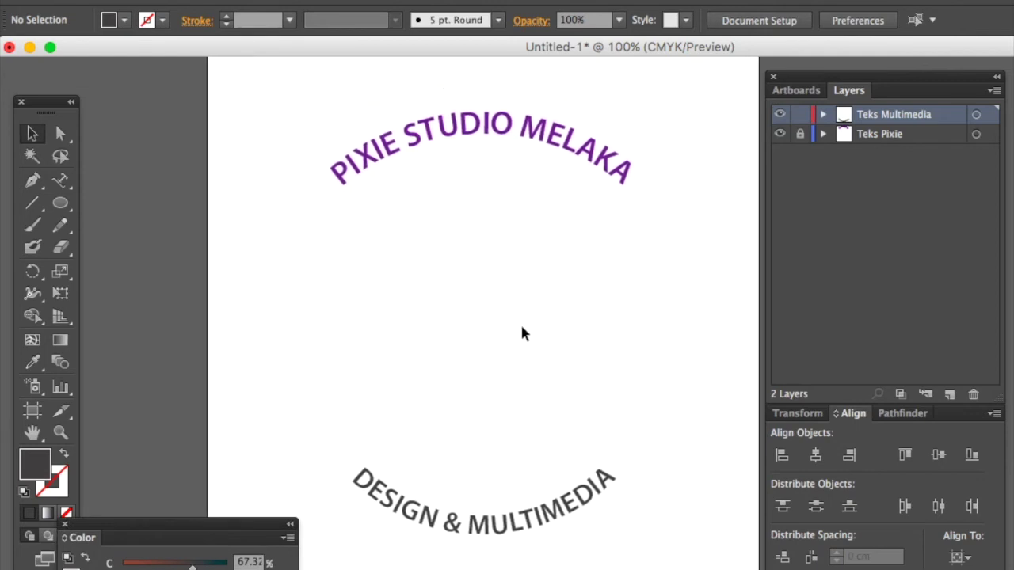